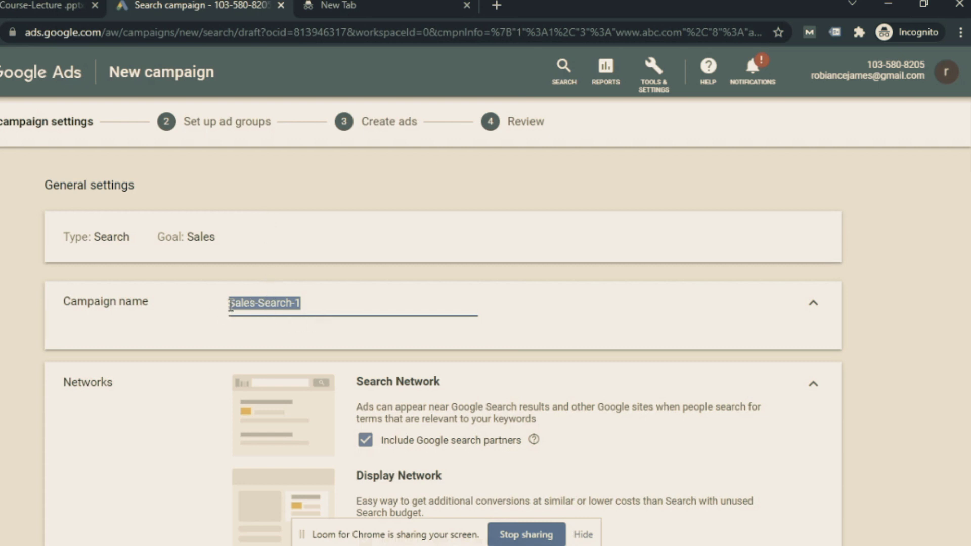
Rename the campaign as "Furniture-USA (1-dec-2021)"
click(313, 302)
drag(314, 302, 233, 309)
drag(336, 299, 231, 306)
text(Sur)
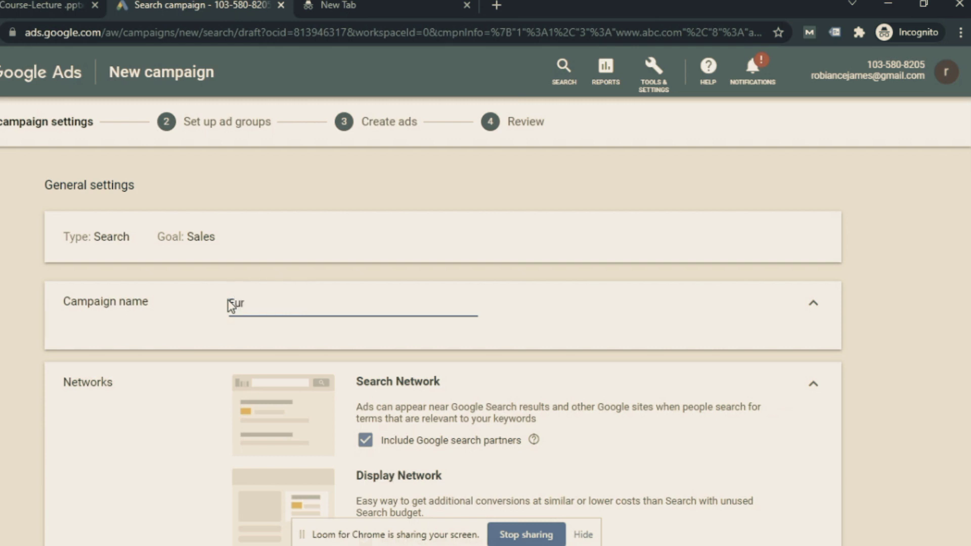
text(niture-USA (1-dec-)
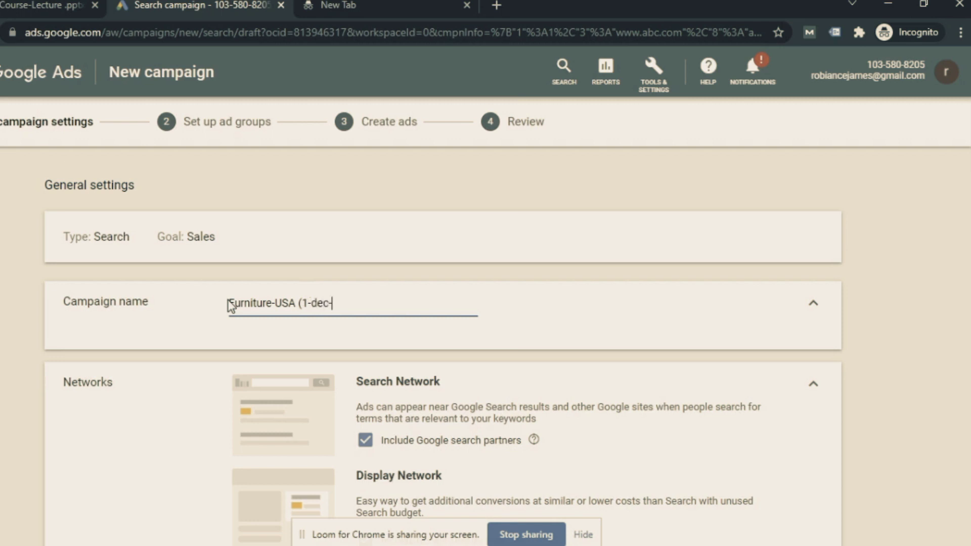
text(2021))
double_click(277, 303)
Exclude the Google Display Network from the campaign's network settings
scroll(607, 305, down, 3)
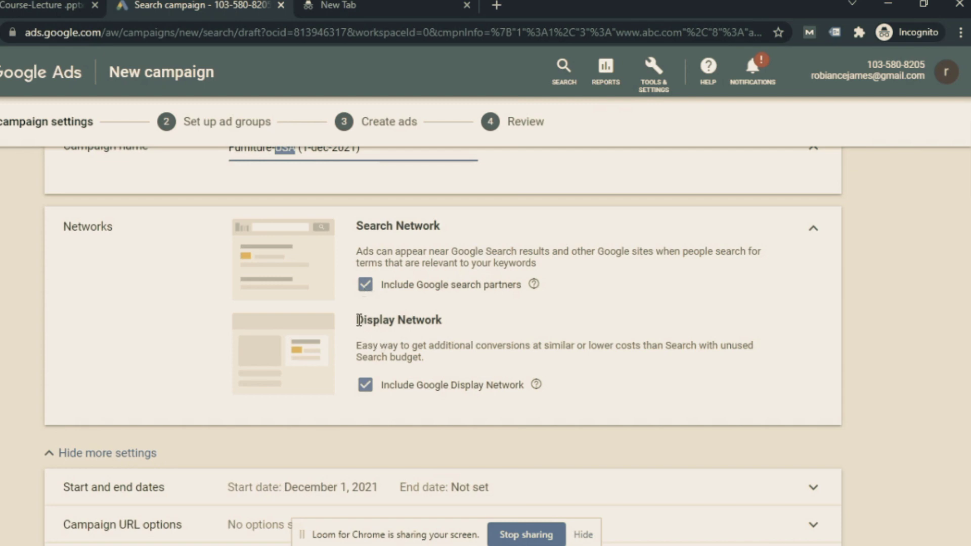
drag(357, 322, 443, 323)
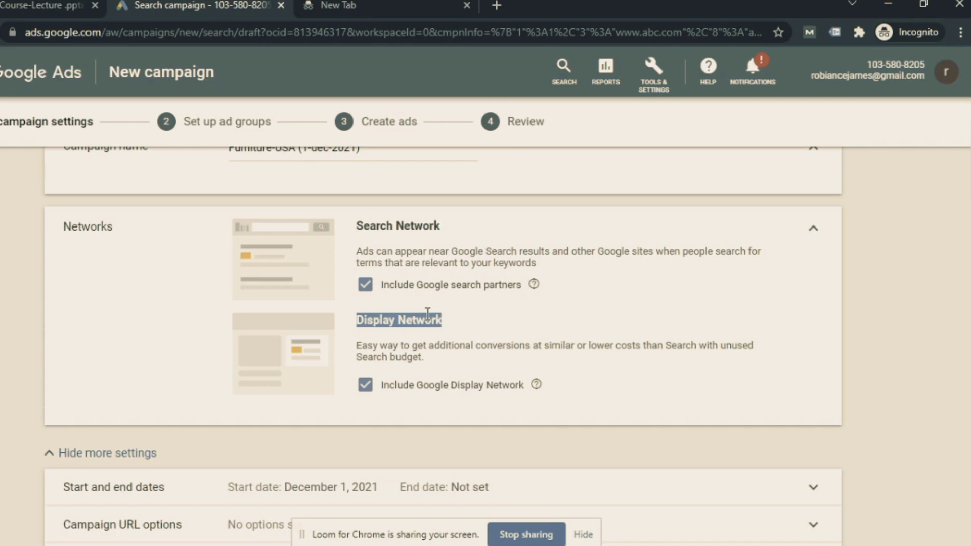
click(387, 320)
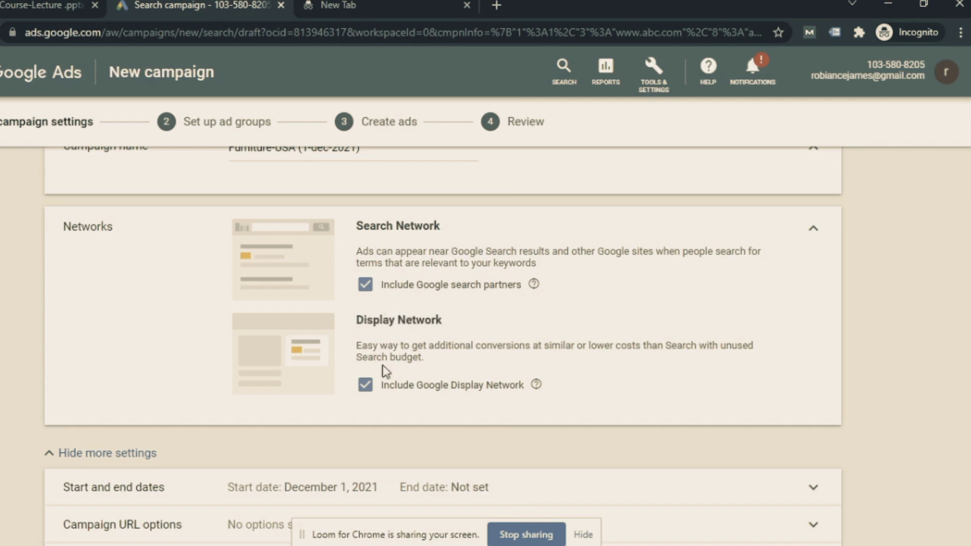
click(364, 386)
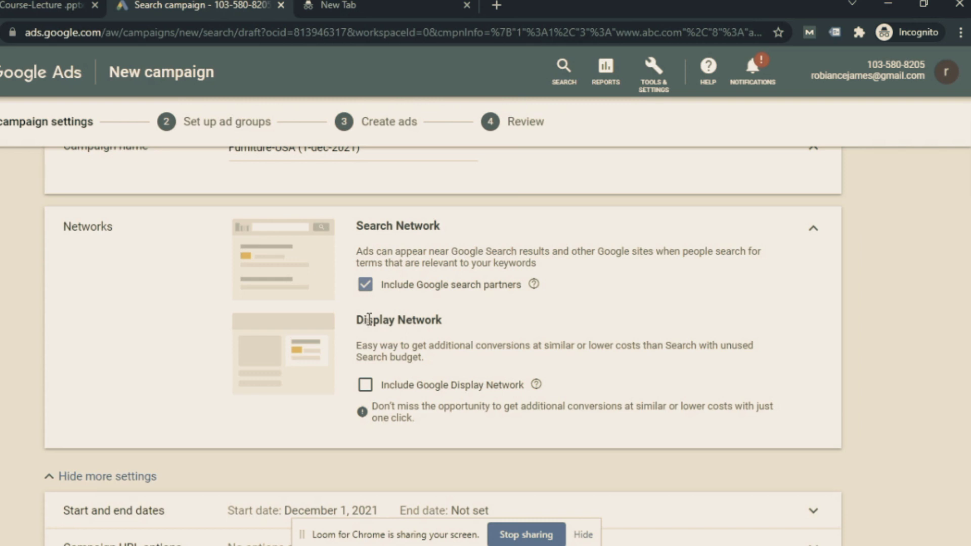
click(365, 389)
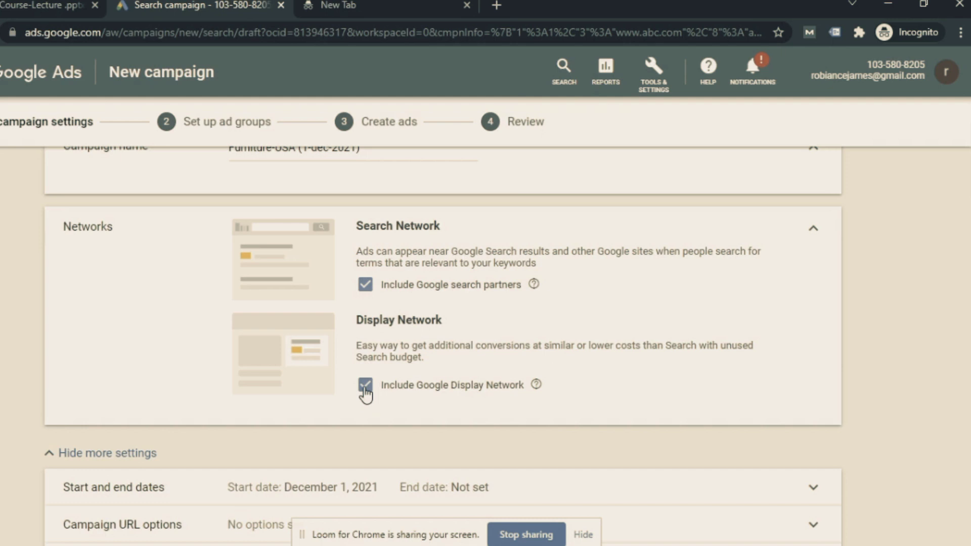
click(365, 387)
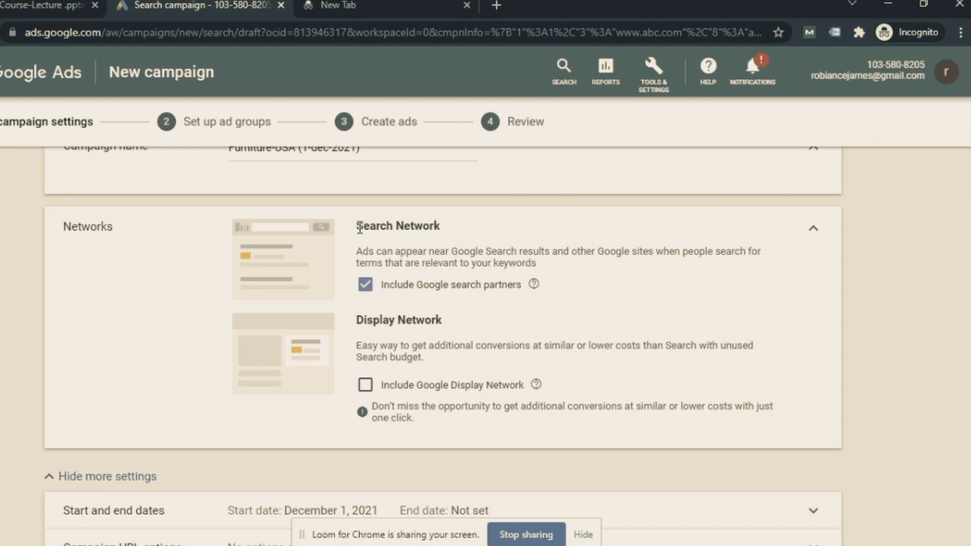
Switch to the Google Slides lecture, present the "What is Search Network Partner??" slide full screen and reveal its first point
click(40, 6)
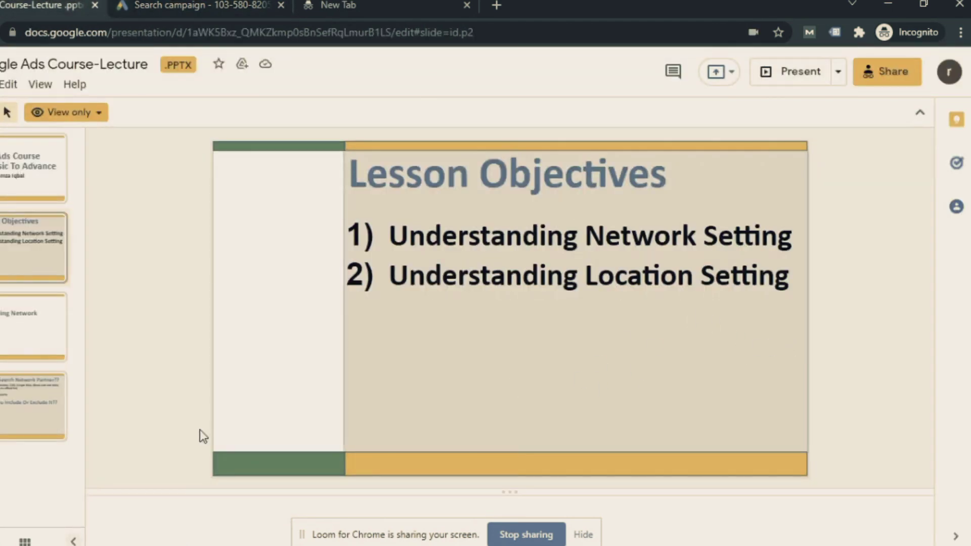
click(46, 412)
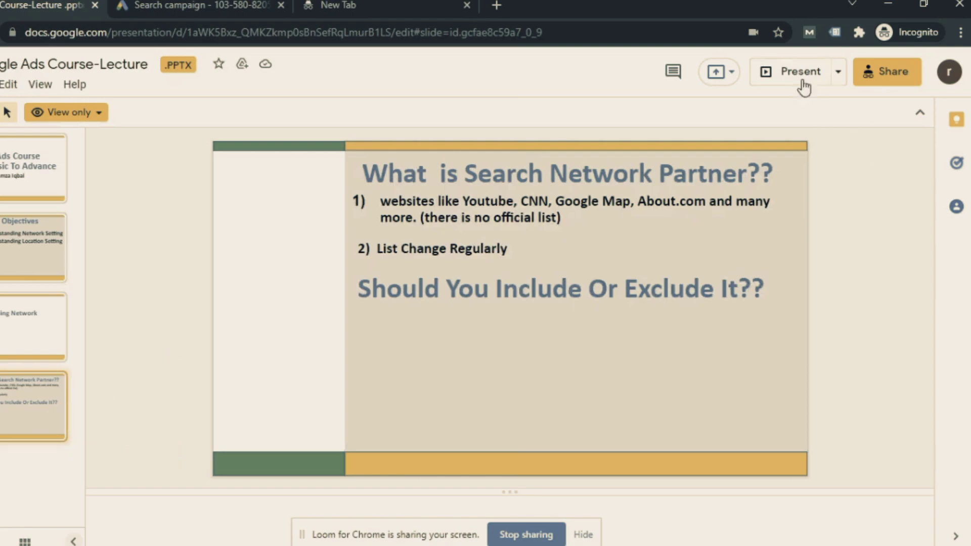
click(801, 75)
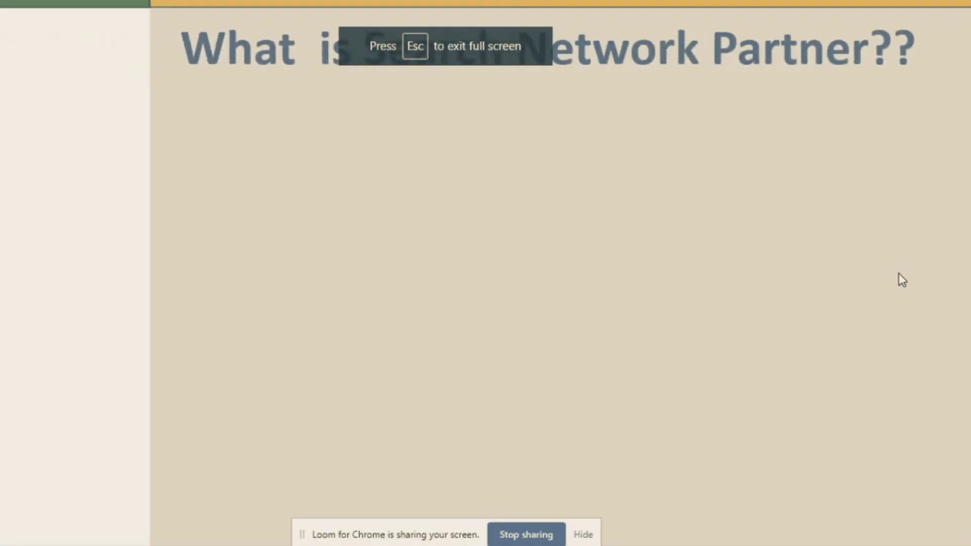
click(896, 274)
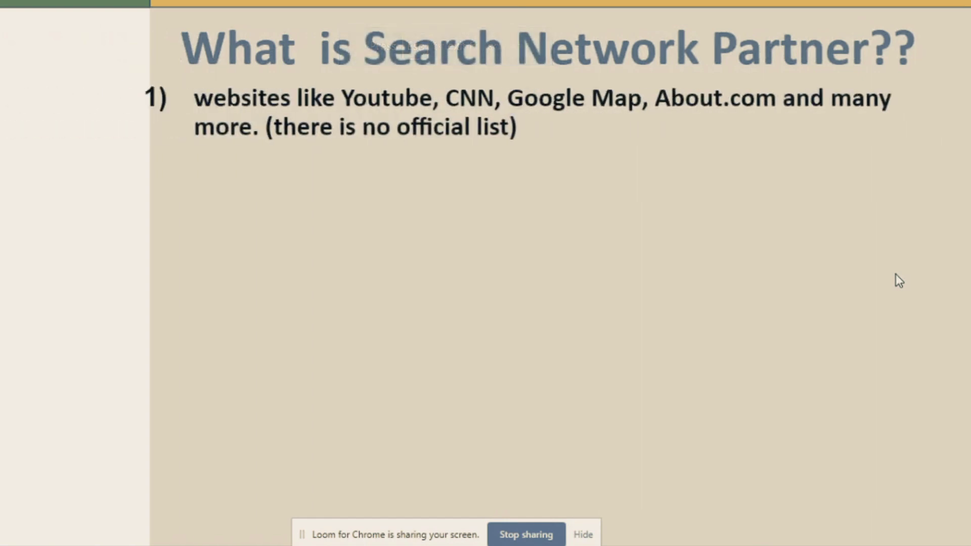
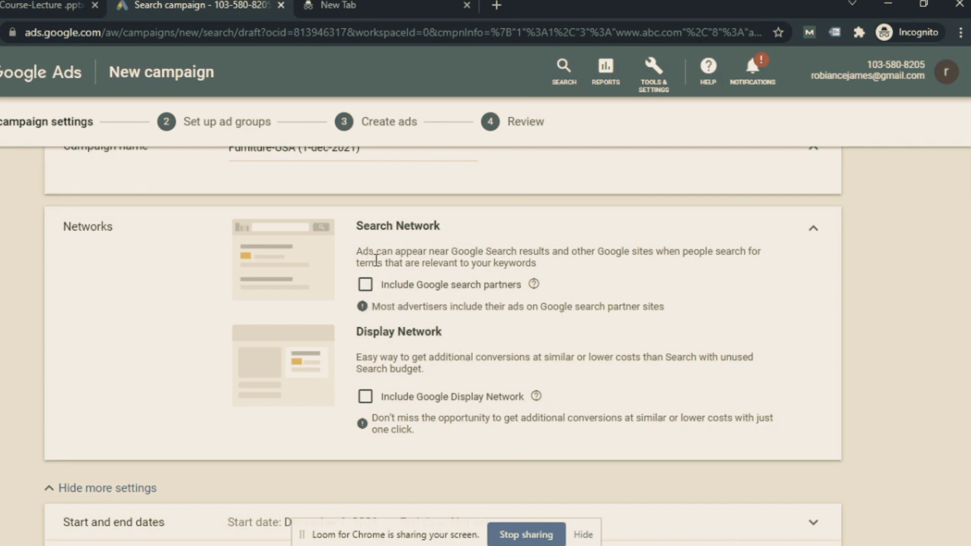
Set the campaign's start date to Dec 6, 2021
scroll(487, 306, down, 3)
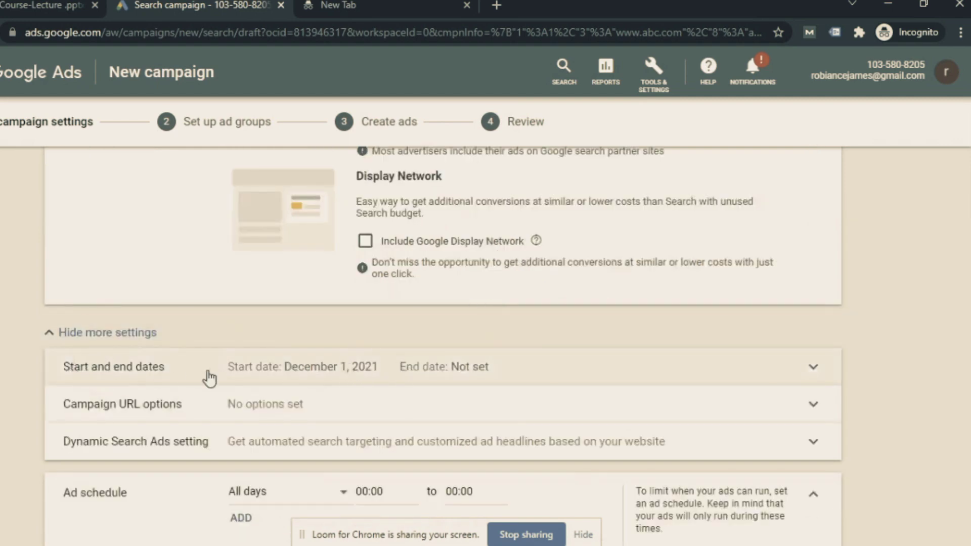
click(248, 376)
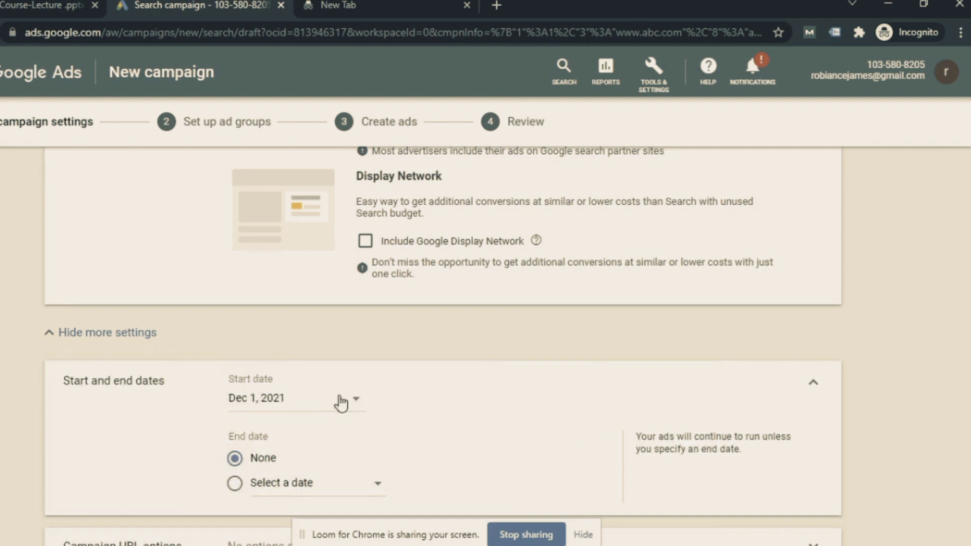
click(322, 402)
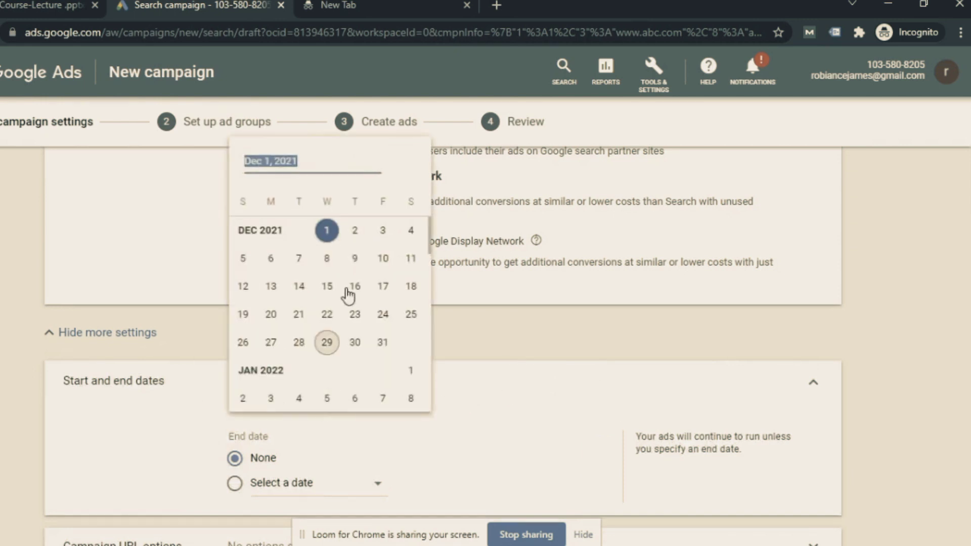
click(327, 233)
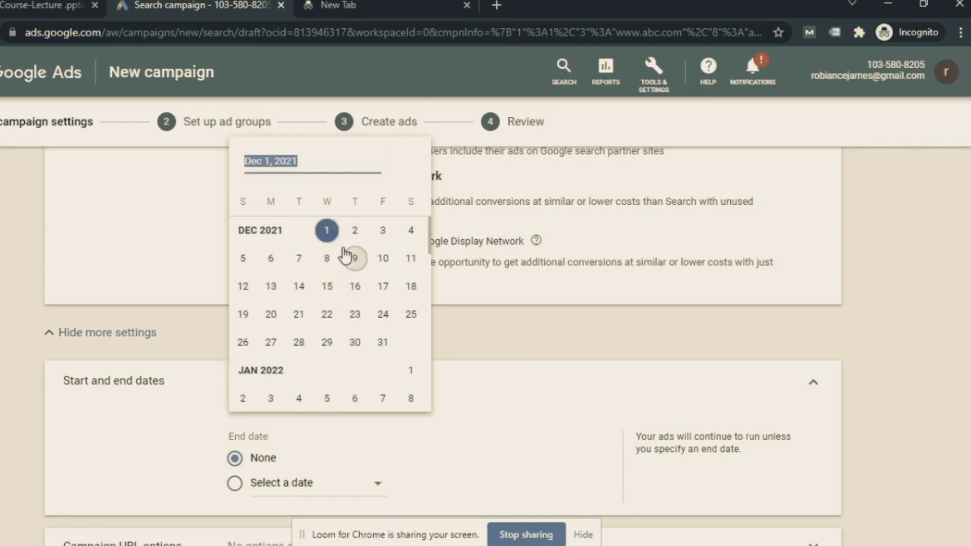
click(275, 268)
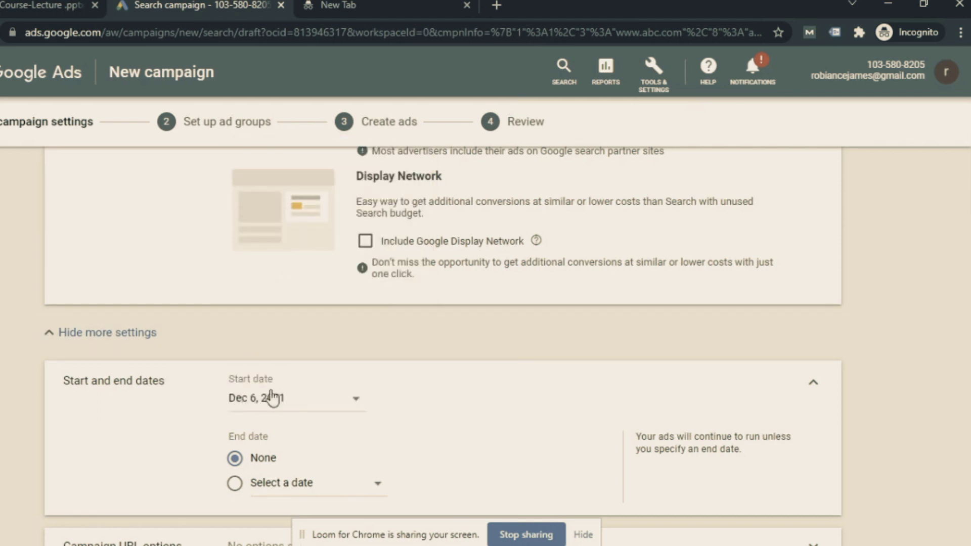
Try Dec 25, 2021 as the campaign's end date, and switch the end date back to None
scroll(347, 374, down, 3)
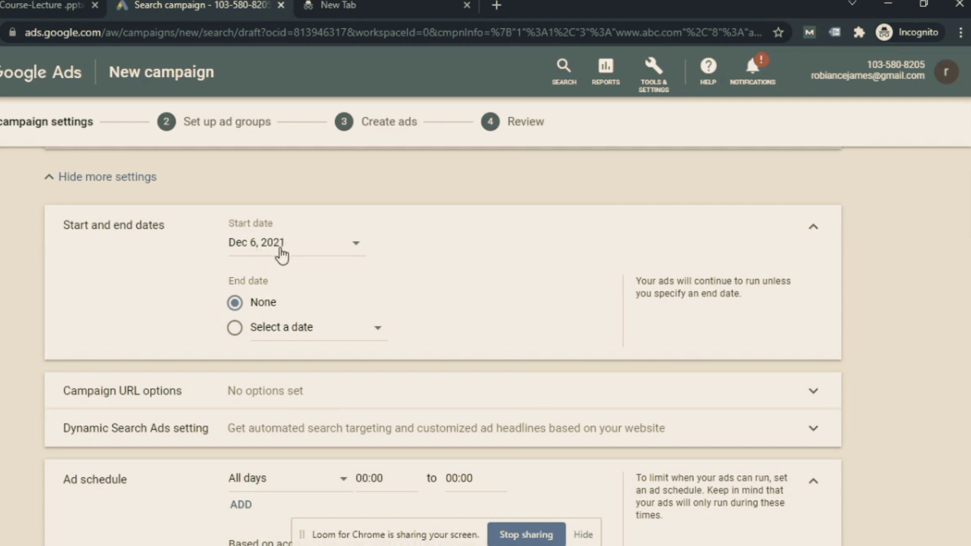
click(299, 331)
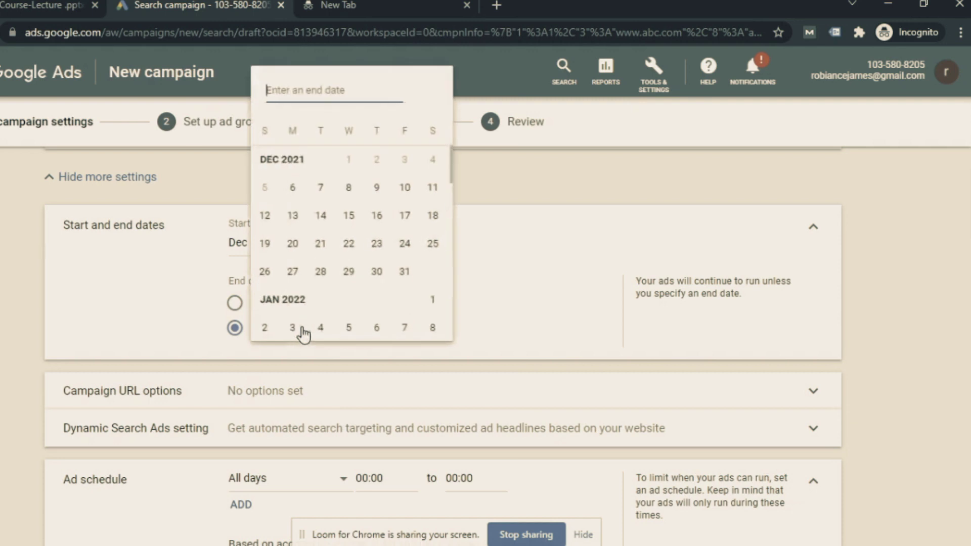
click(429, 245)
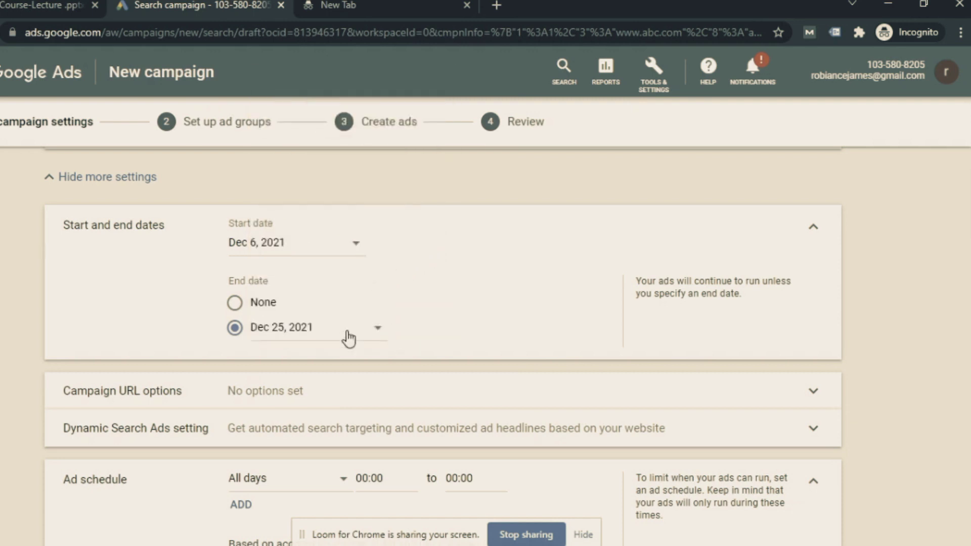
click(237, 304)
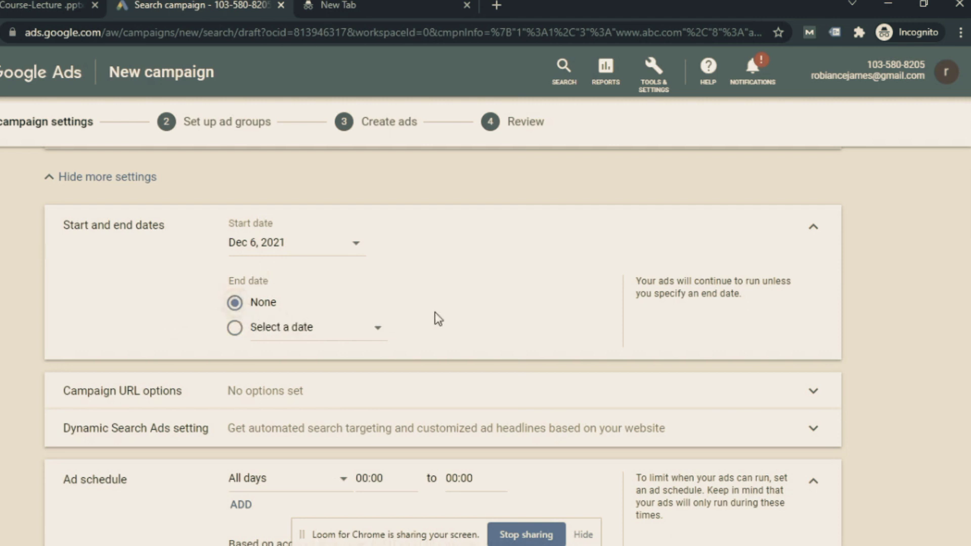
Examine the Campaign URL options, including the tracking template field, and collapse the section without entering anything
scroll(549, 297, down, 3)
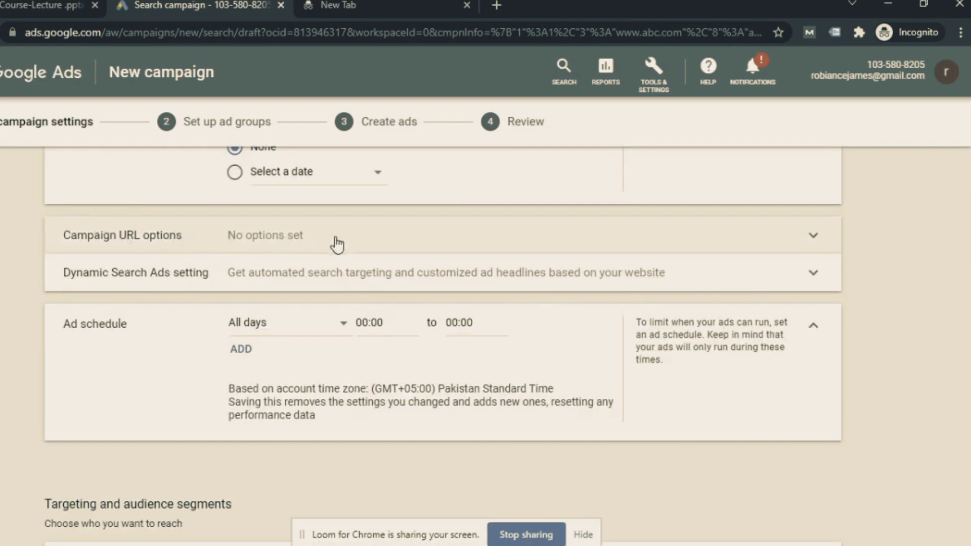
click(364, 247)
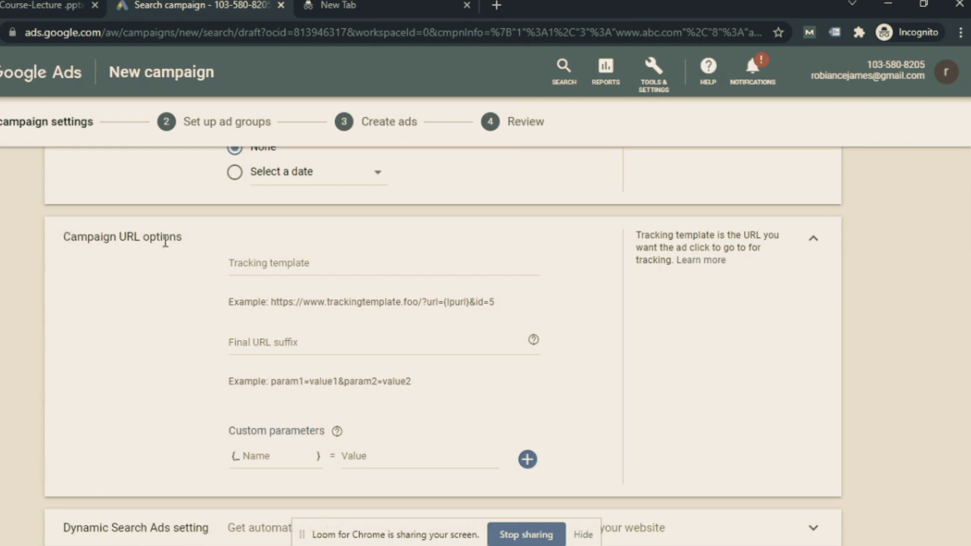
click(241, 265)
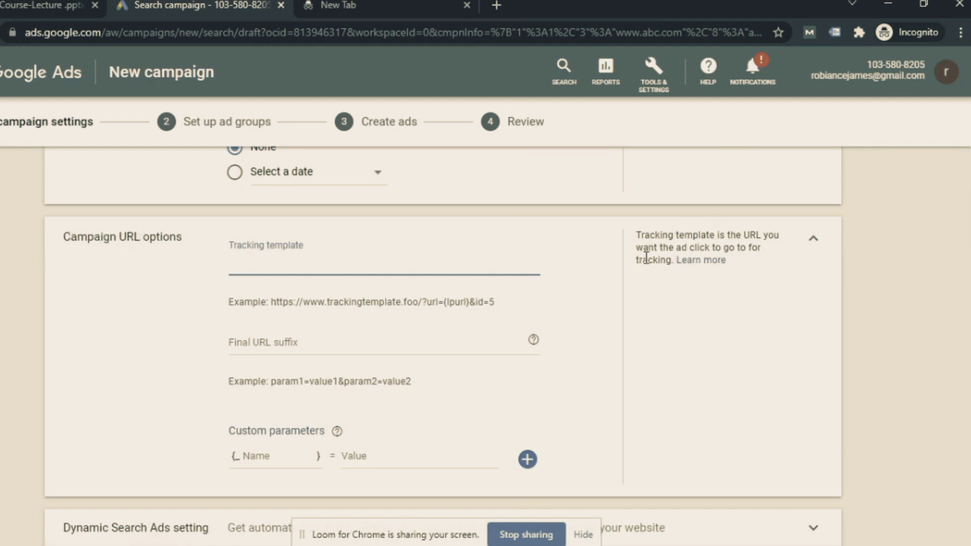
scroll(617, 310, down, 3)
scroll(480, 262, up, 6)
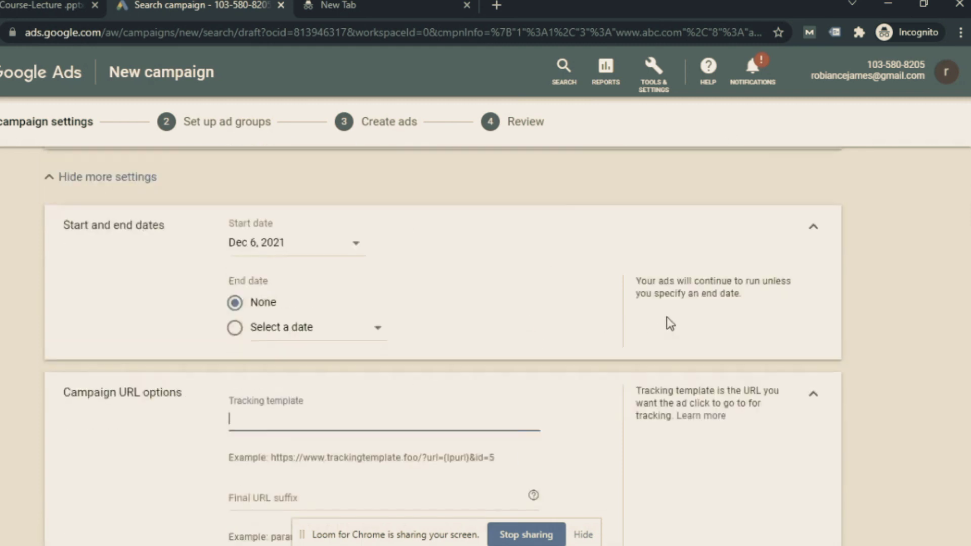
click(811, 393)
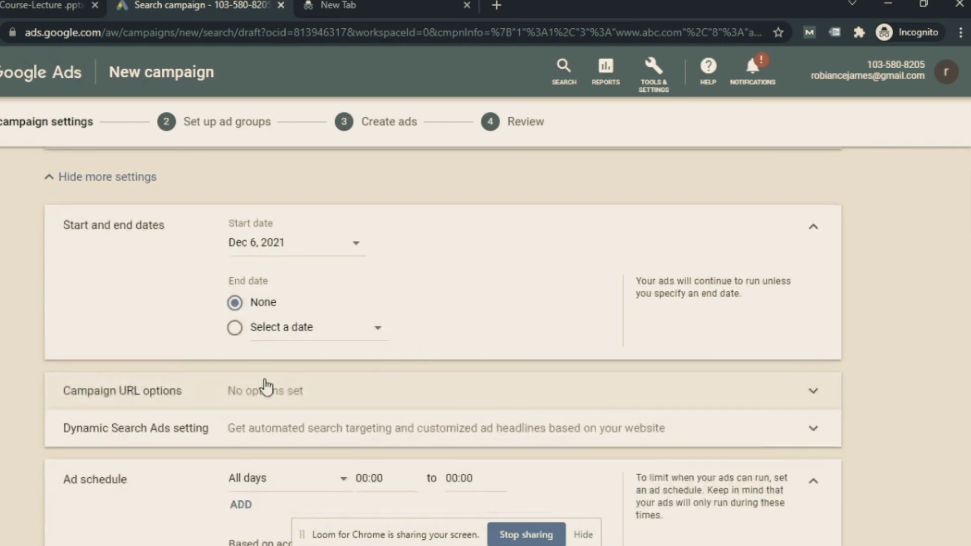
Examine the Dynamic Search Ads domain, language and targeting source settings, recheck the network choices, and collapse the Dynamic Search Ads section
scroll(493, 316, down, 3)
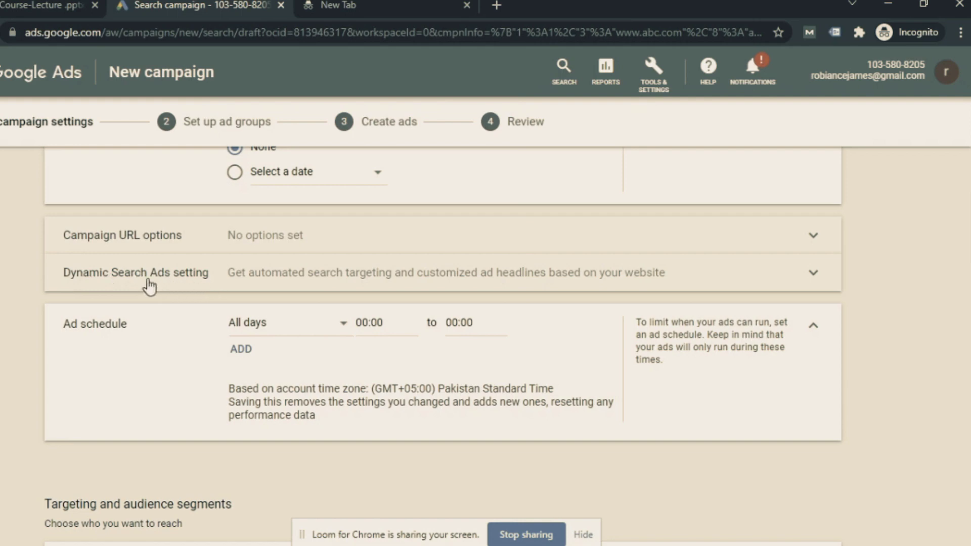
click(204, 286)
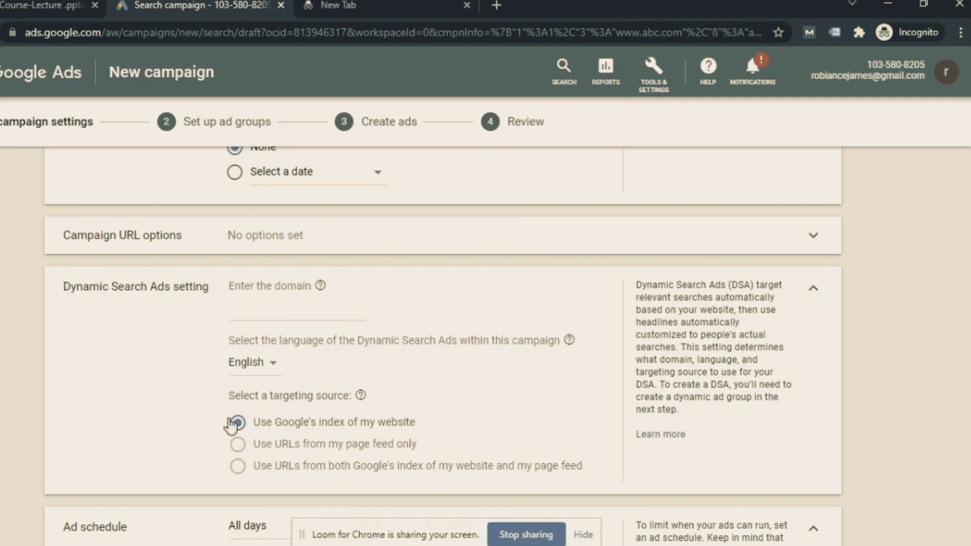
click(269, 304)
scroll(273, 304, up, 6)
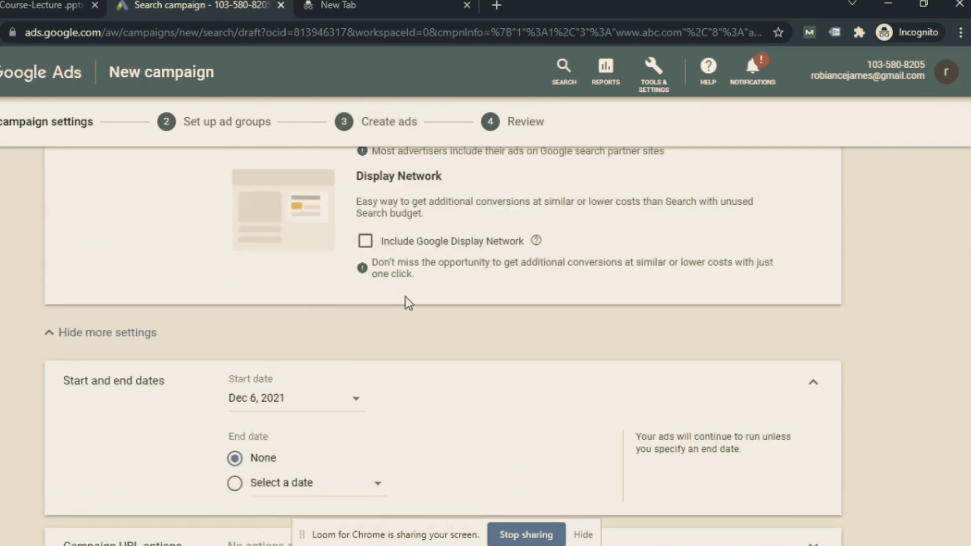
scroll(390, 209, up, 3)
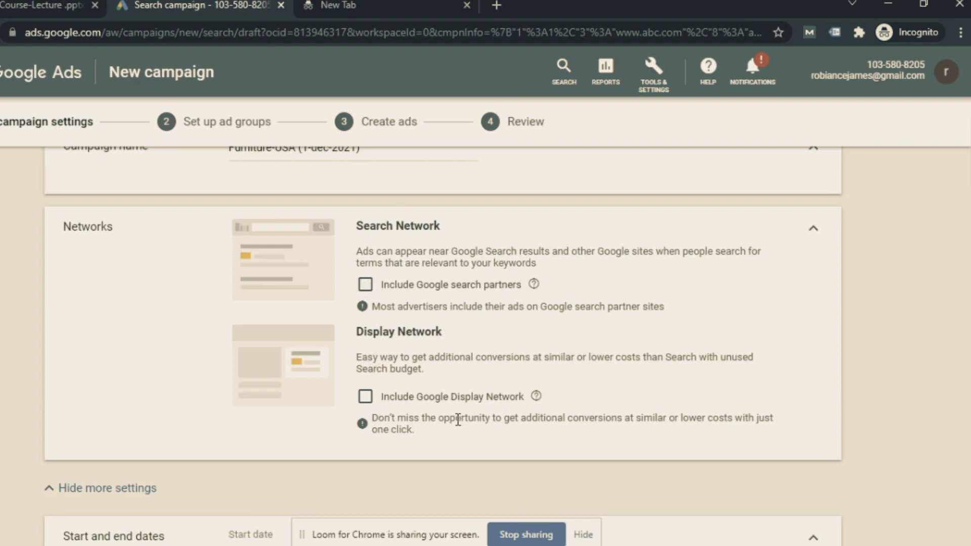
scroll(462, 414, down, 9)
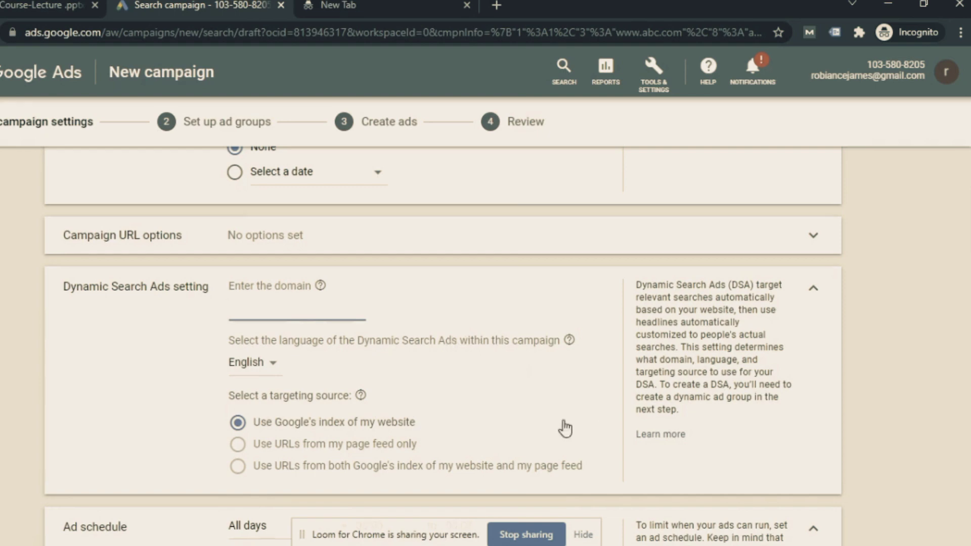
scroll(598, 367, down, 2)
scroll(597, 367, up, 2)
click(813, 295)
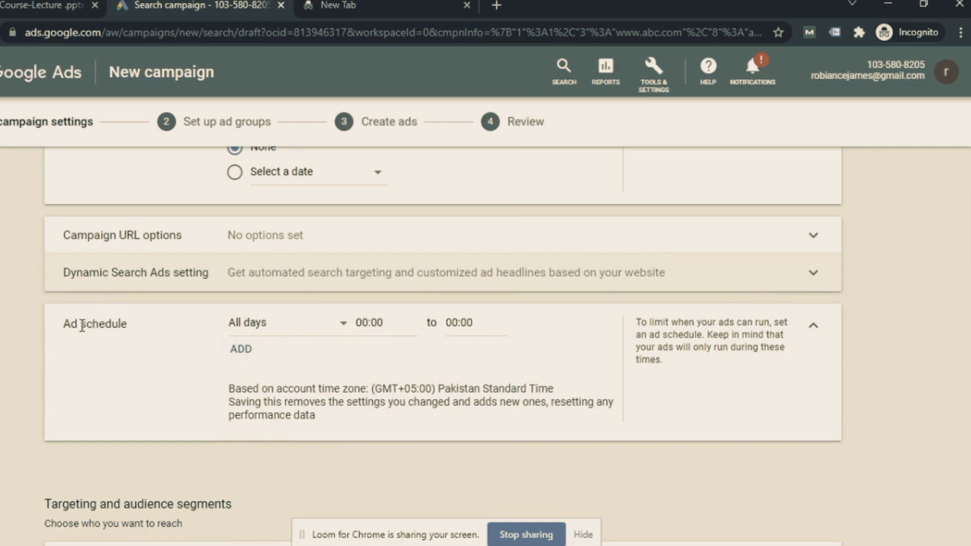
Keep All days in the first ad schedule row and add a second row for Mondays
click(302, 328)
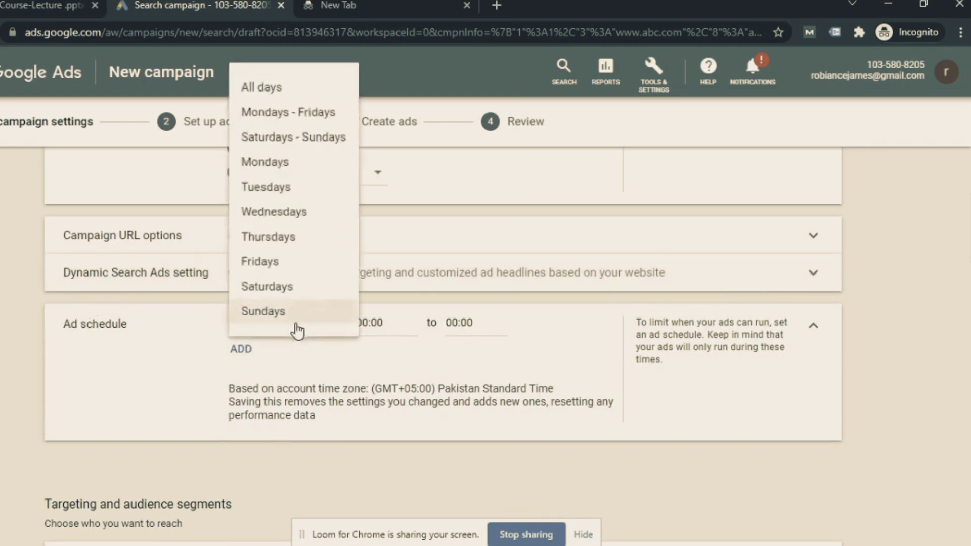
click(286, 89)
click(398, 322)
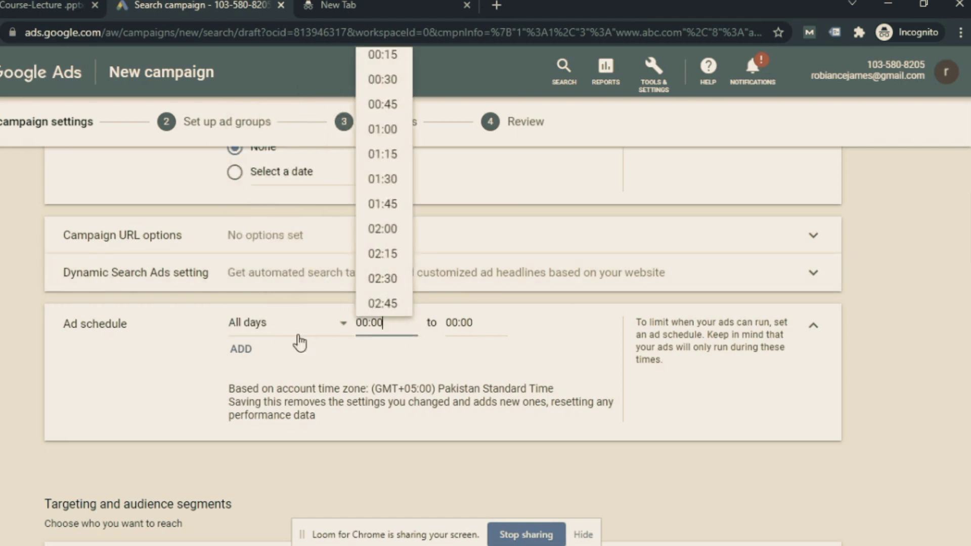
click(252, 347)
click(268, 348)
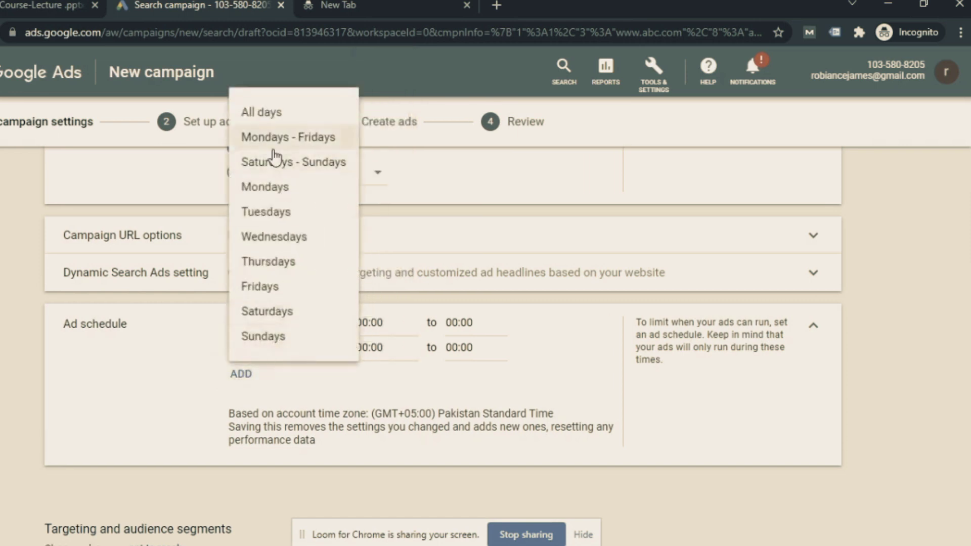
click(279, 187)
Add a third ad schedule row for Wednesdays and a fourth row left at All days
click(252, 376)
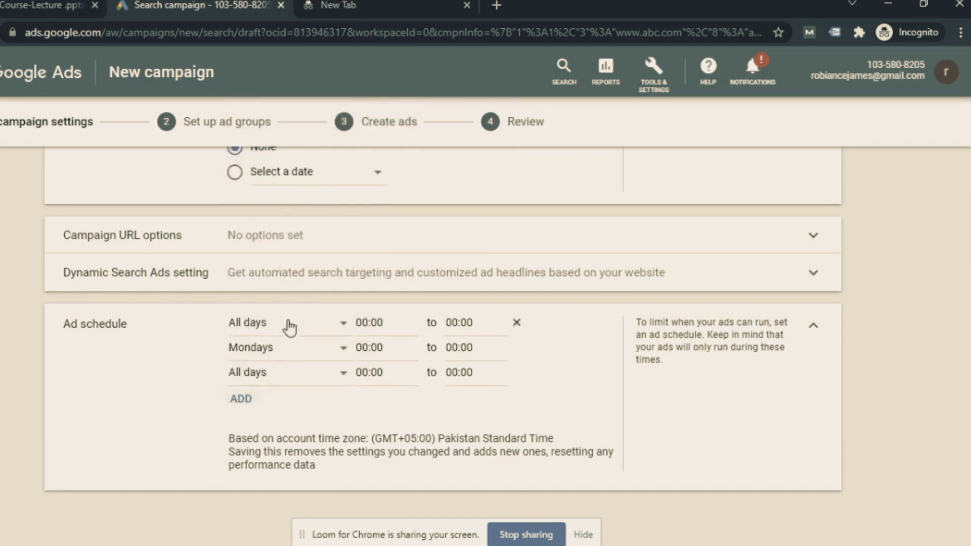
click(250, 371)
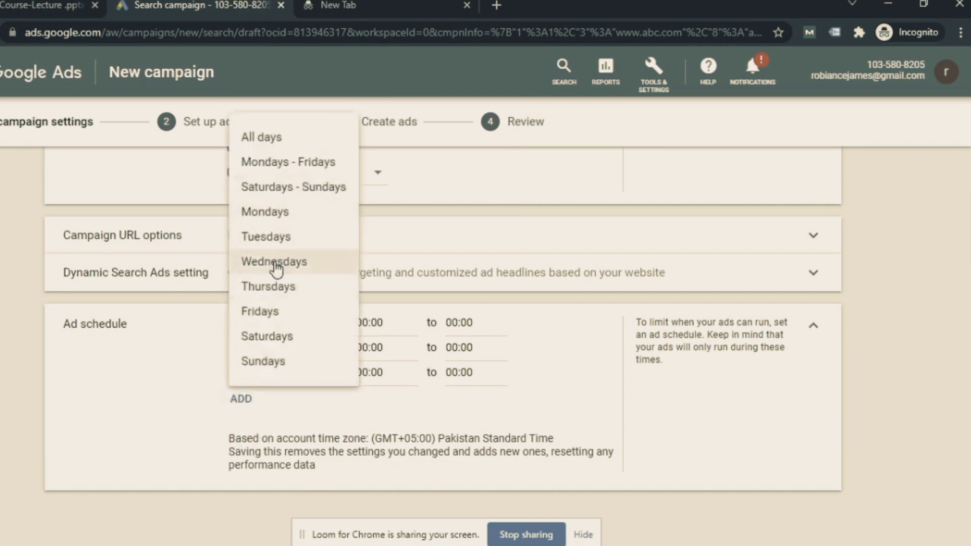
click(300, 263)
click(243, 400)
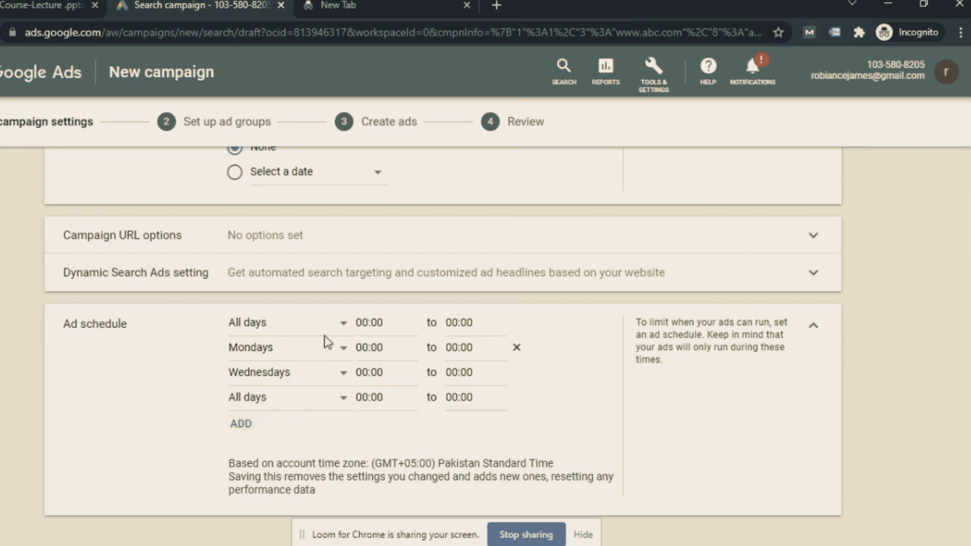
Set the start time of the first All days row in the ad schedule to 09:00
click(381, 322)
scroll(394, 195, down, 9)
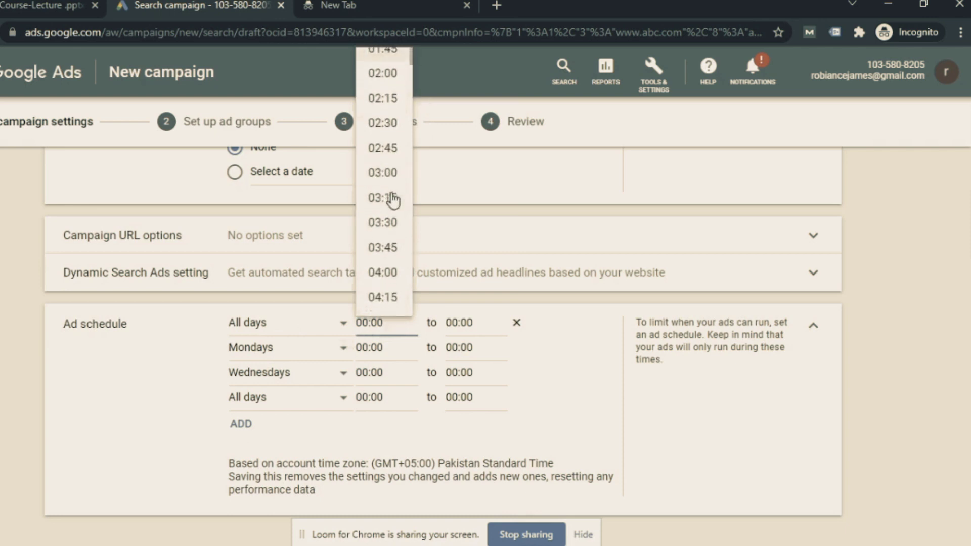
scroll(399, 273, down, 3)
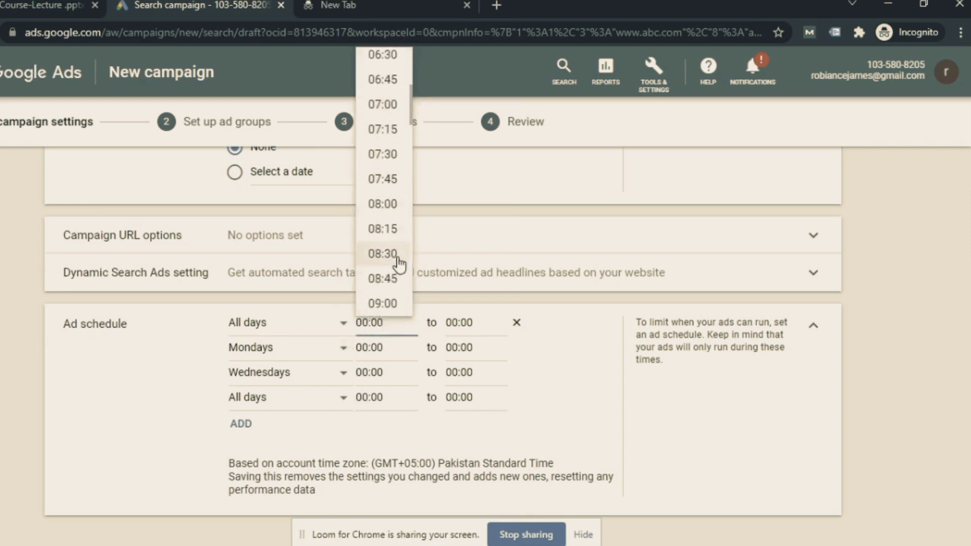
click(397, 297)
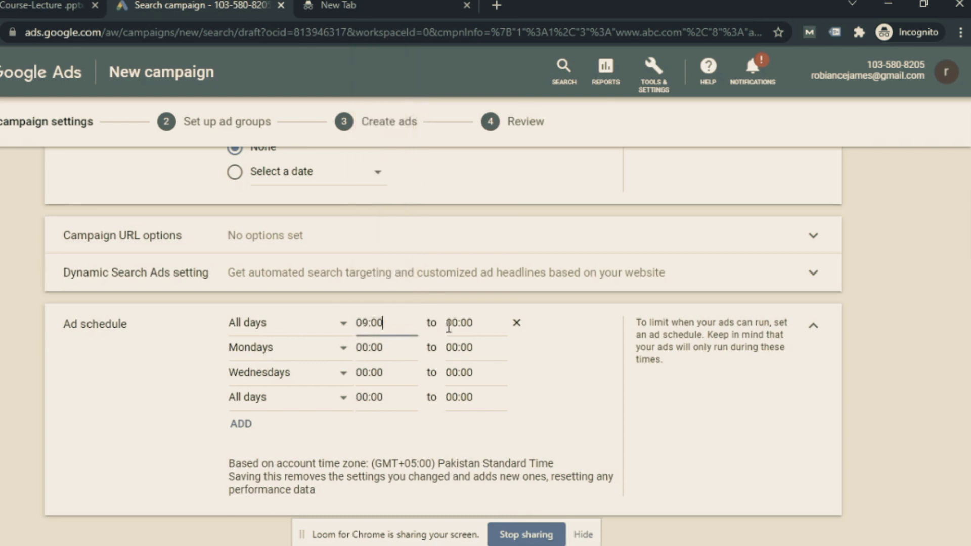
click(477, 323)
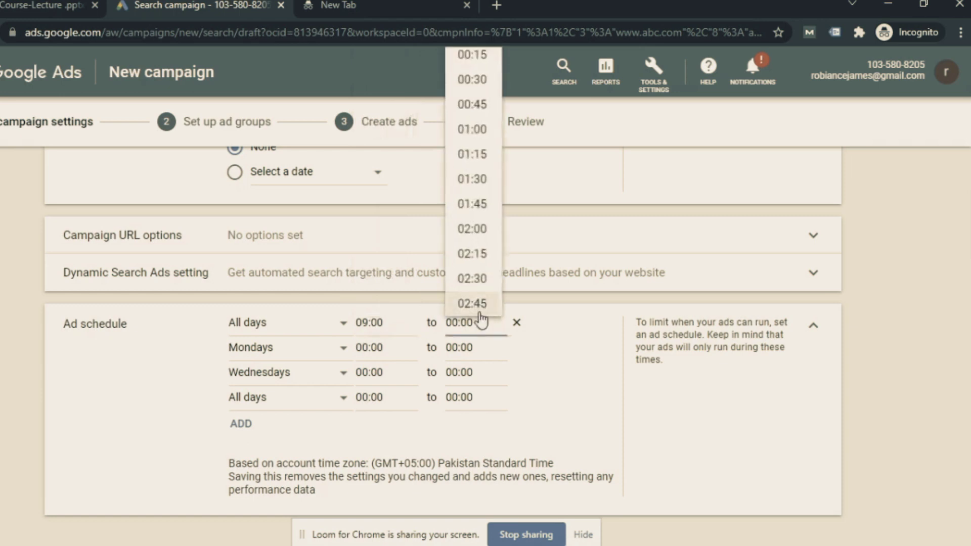
click(544, 374)
Search for "united states" under the campaign's locations and target the United States country
scroll(554, 363, down, 3)
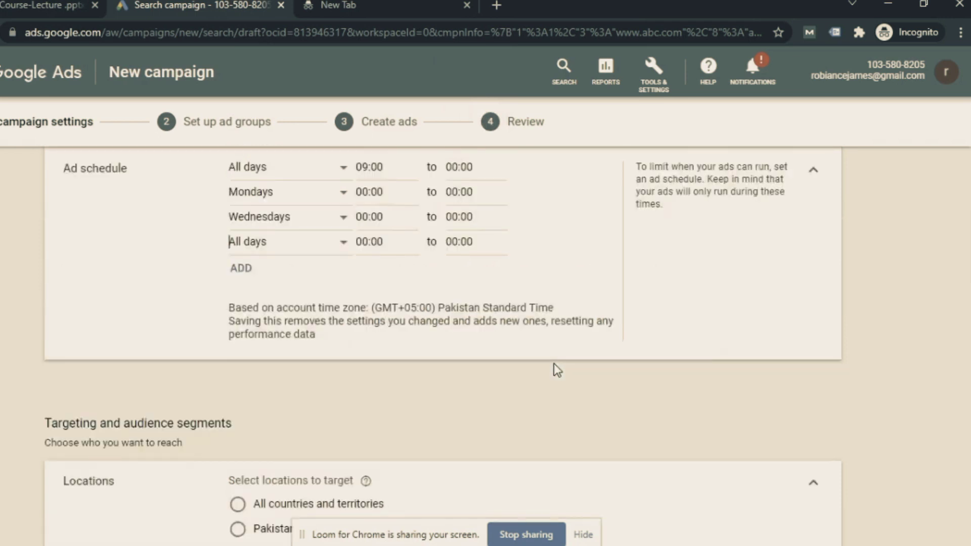
scroll(536, 353, up, 3)
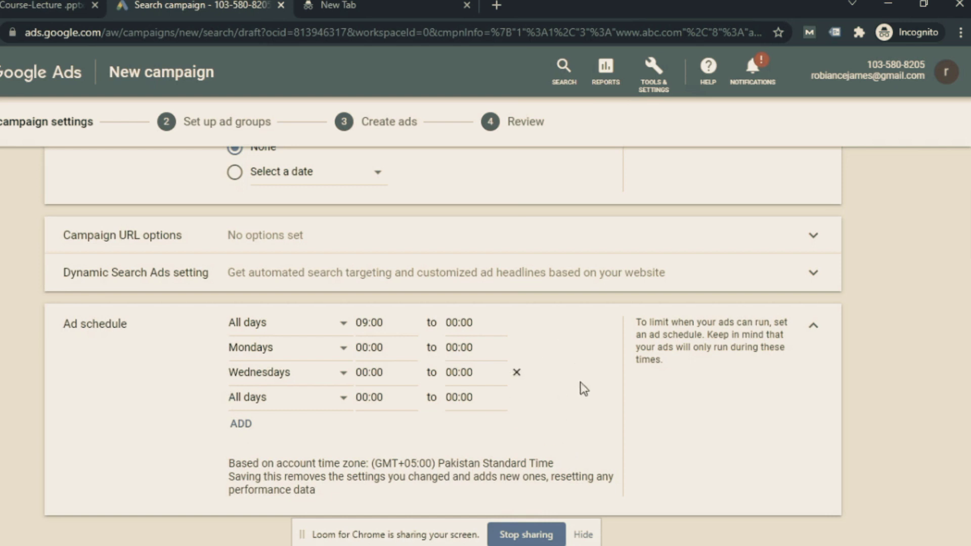
scroll(606, 380, down, 3)
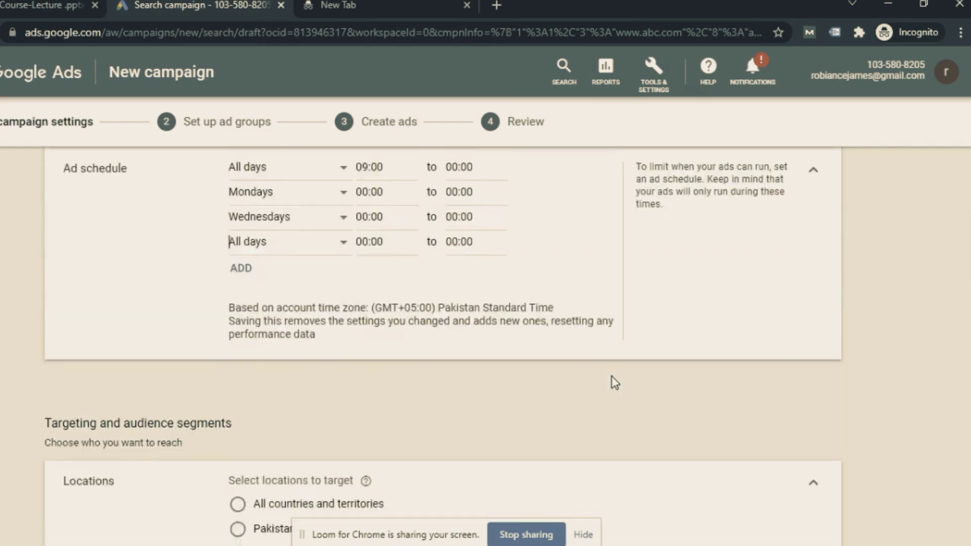
scroll(403, 403, down, 3)
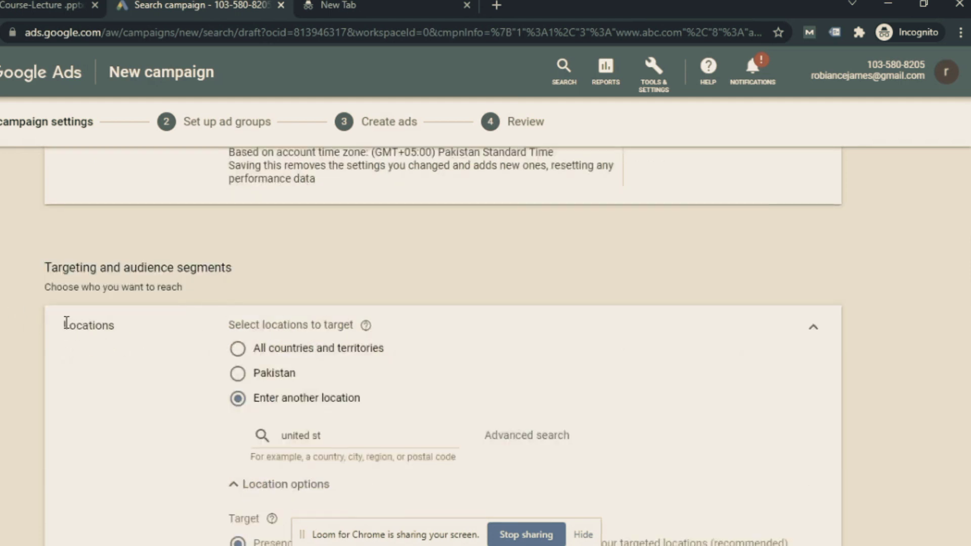
drag(66, 324, 120, 329)
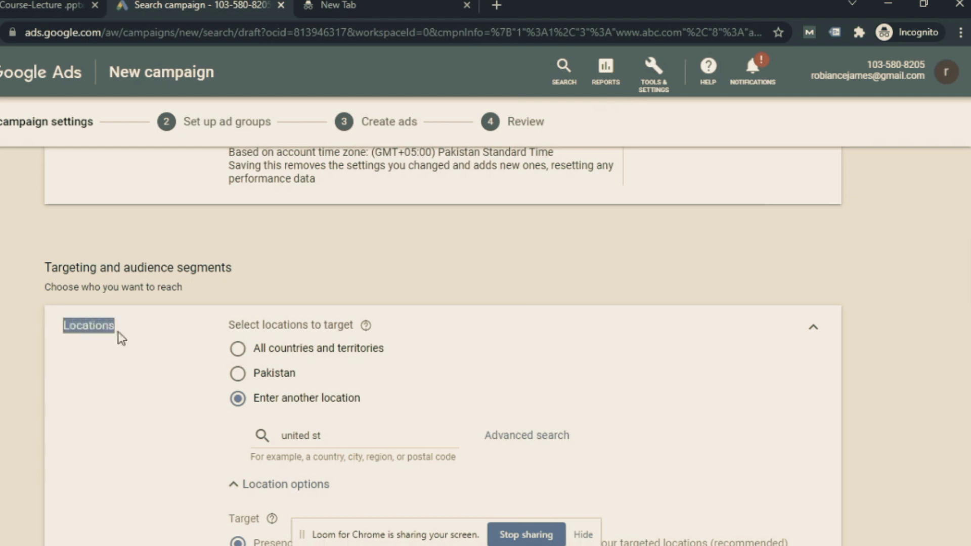
click(119, 328)
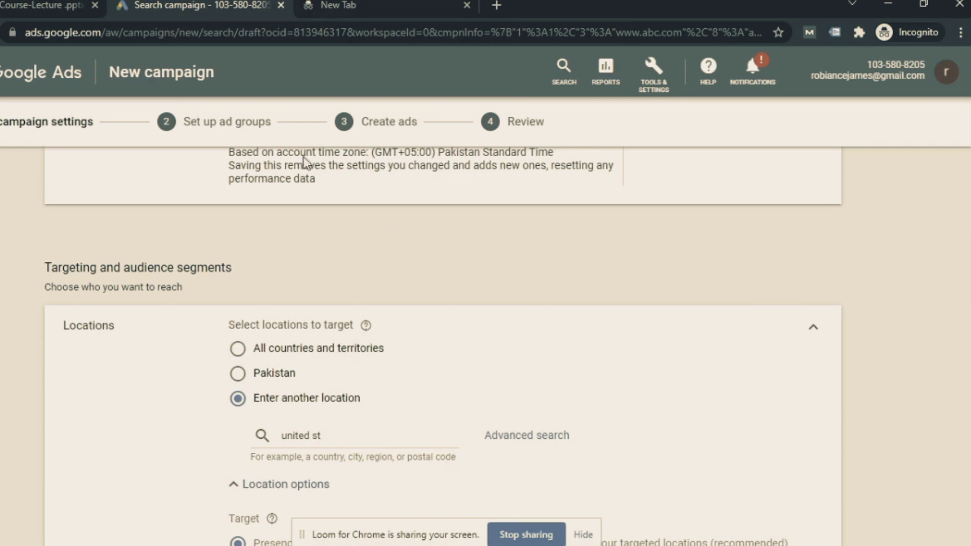
scroll(313, 369, down, 3)
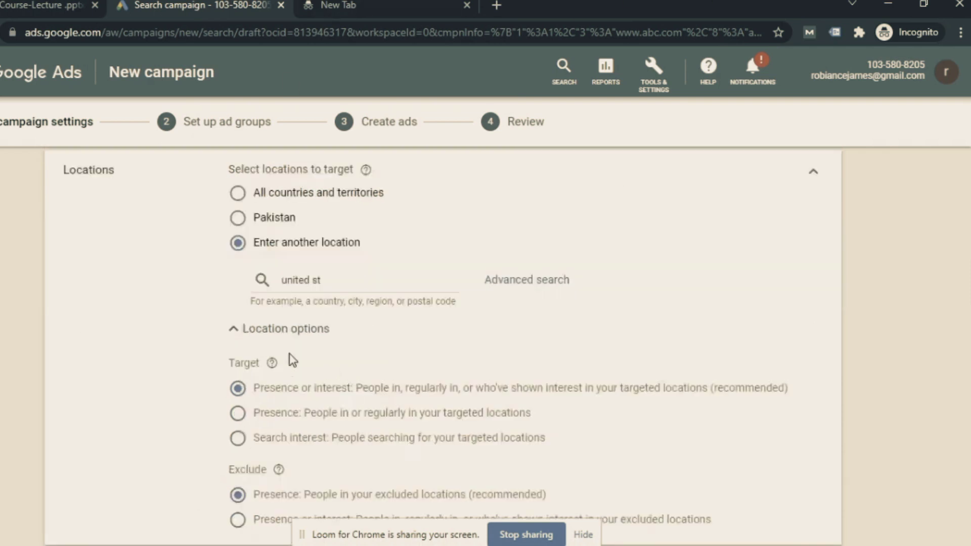
click(345, 278)
text(un)
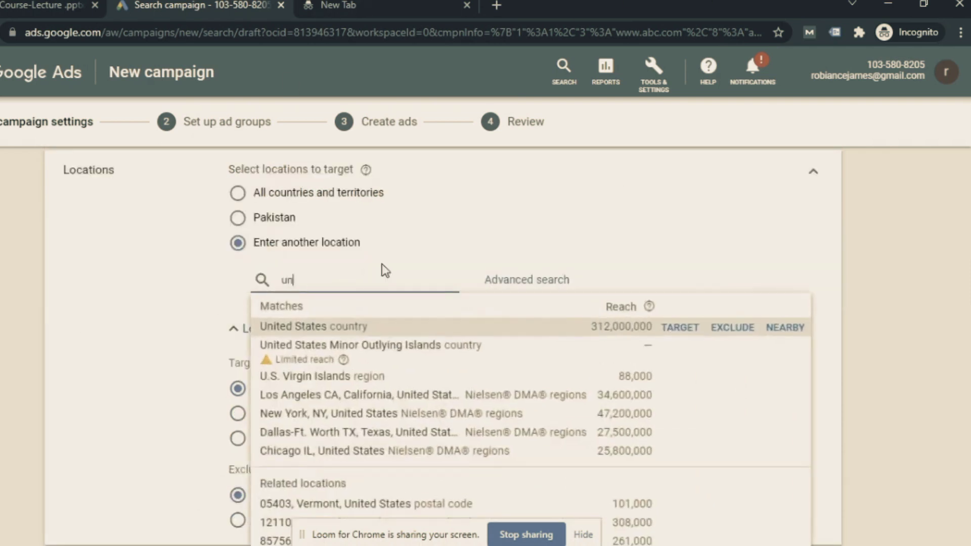
text(ited states)
click(675, 331)
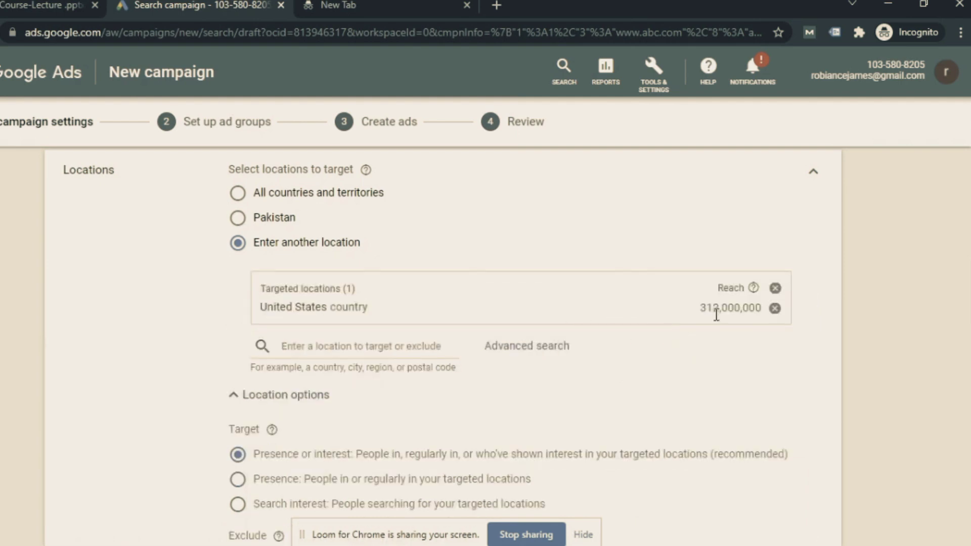
Remove the United States from the targeted locations and search for locations matching "uni"
scroll(402, 360, down, 10)
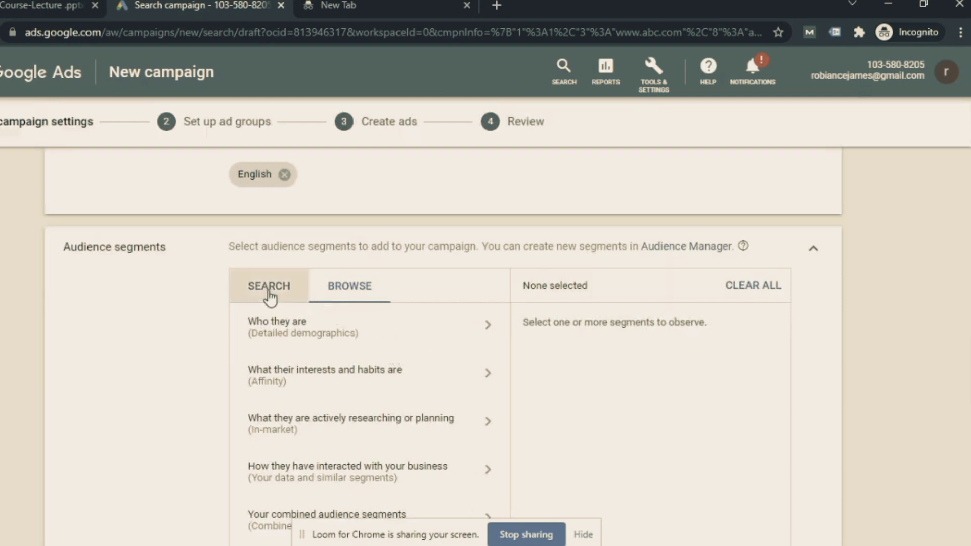
scroll(579, 275, up, 10)
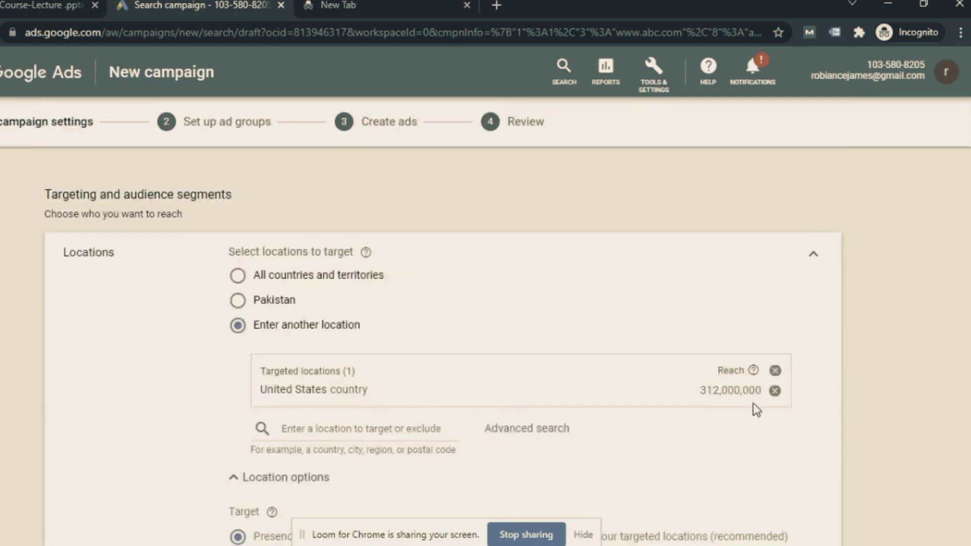
click(775, 391)
click(324, 364)
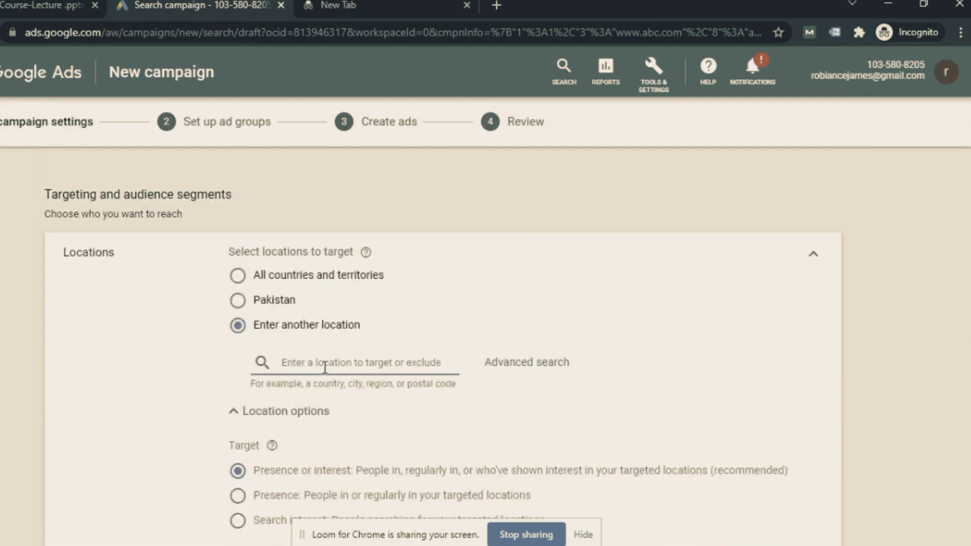
text(us)
scroll(514, 321, up, 4)
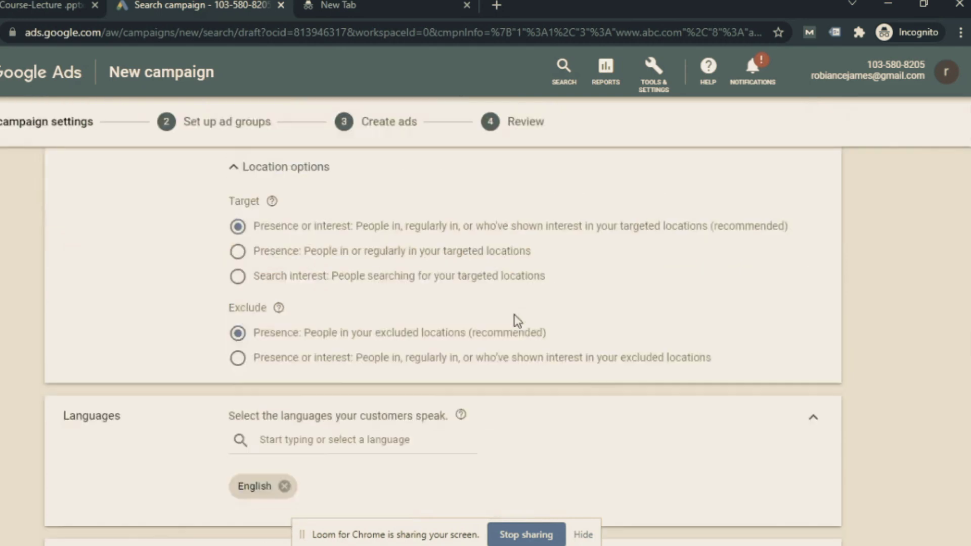
scroll(517, 321, up, 5)
click(337, 427)
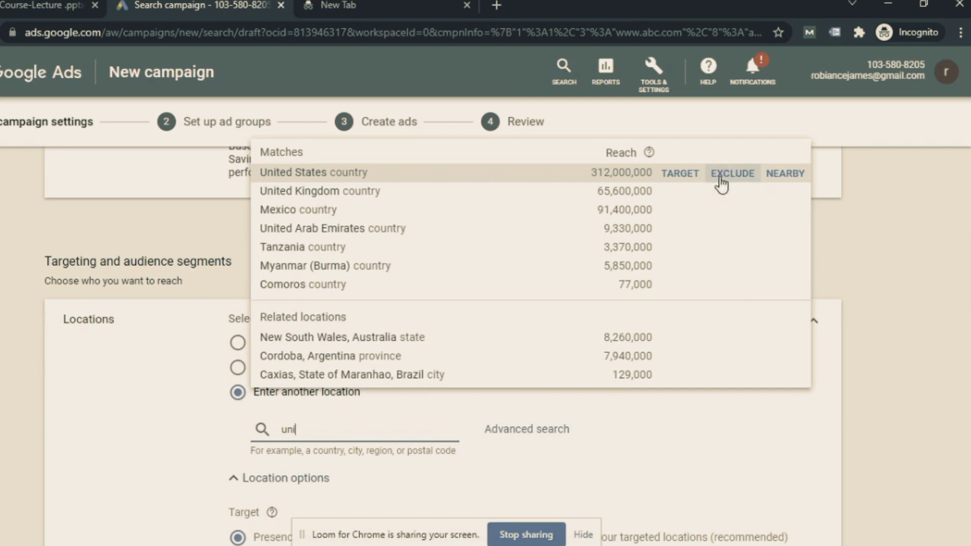
Try selecting Hawaii among the locations near the United States, close the nearby list, and target the United States country instead
click(779, 175)
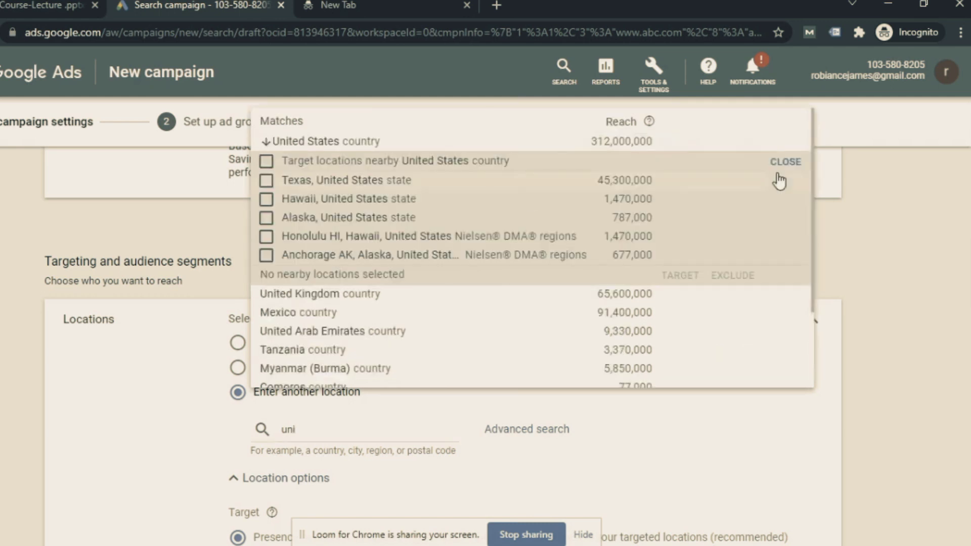
click(267, 200)
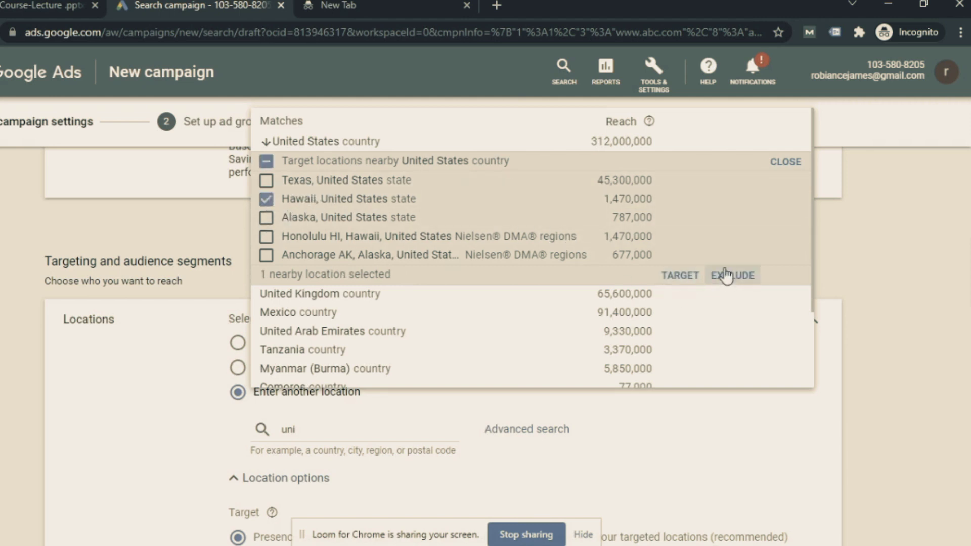
click(787, 161)
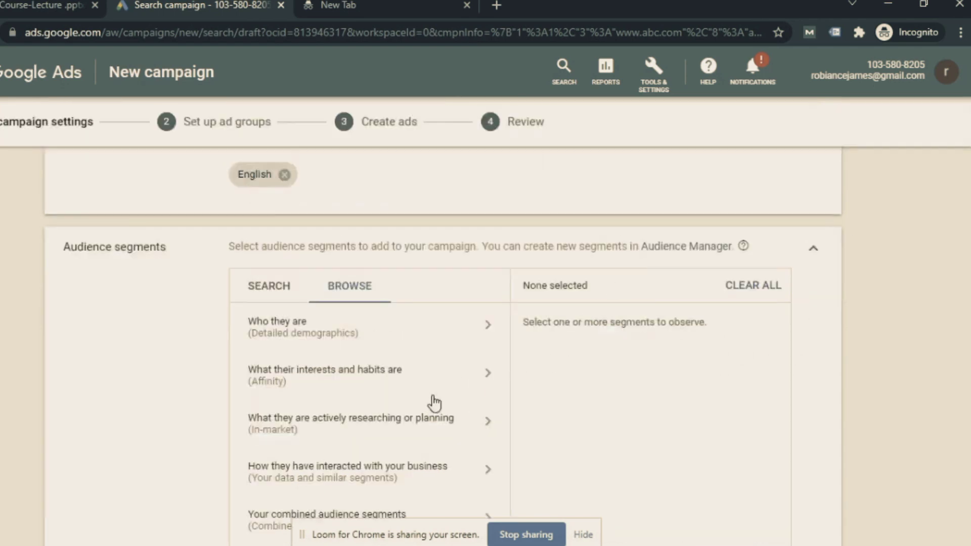
Open the advanced location search and enable adding locations in bulk
scroll(514, 319, up, 10)
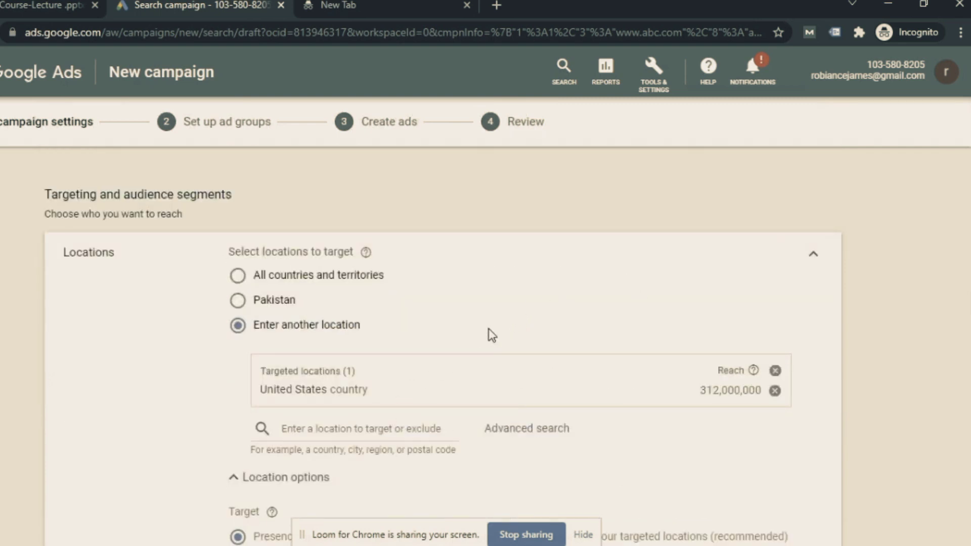
scroll(544, 305, down, 3)
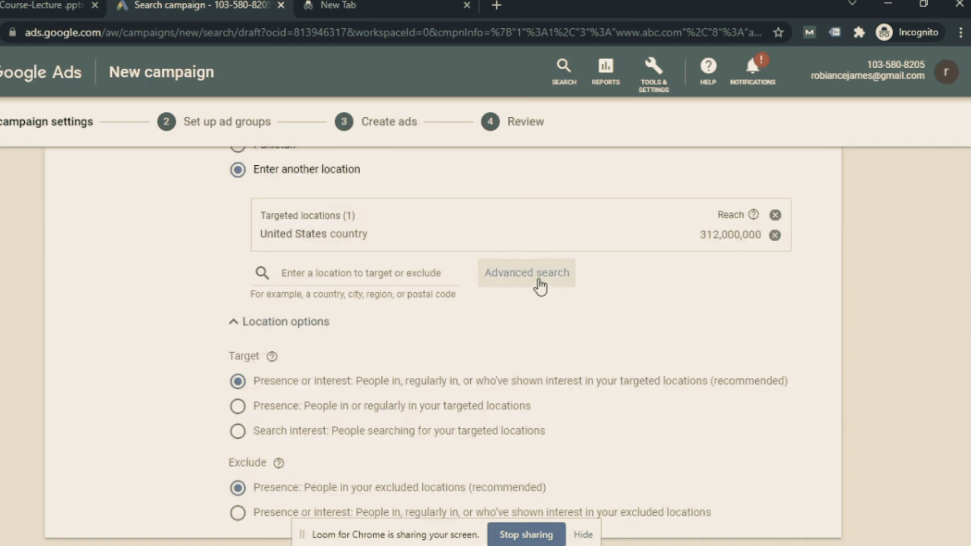
click(540, 286)
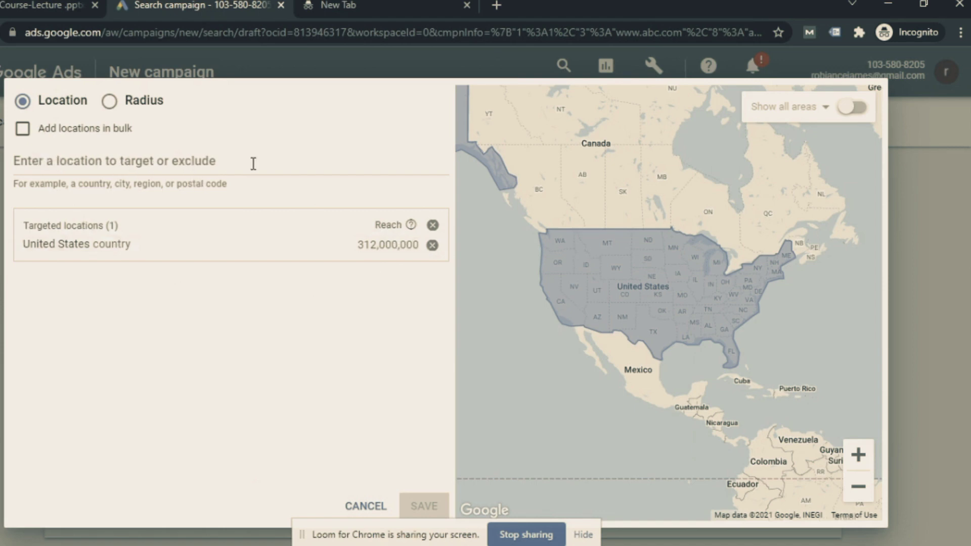
click(22, 131)
click(72, 168)
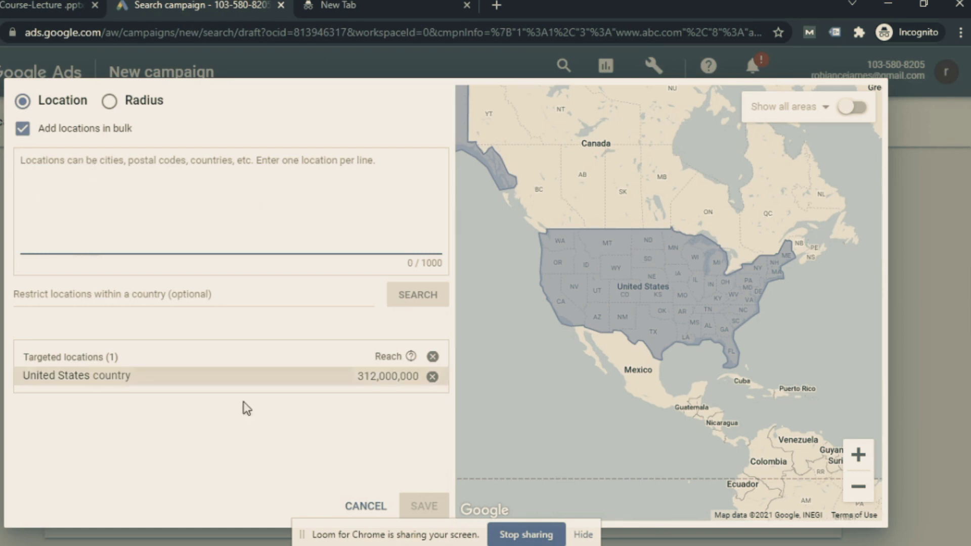
Copy Newyork, Alabama, Texas, california, Montana and New Mexico from the Notepad list into the bulk locations field, one per line
key(alt+Tab)
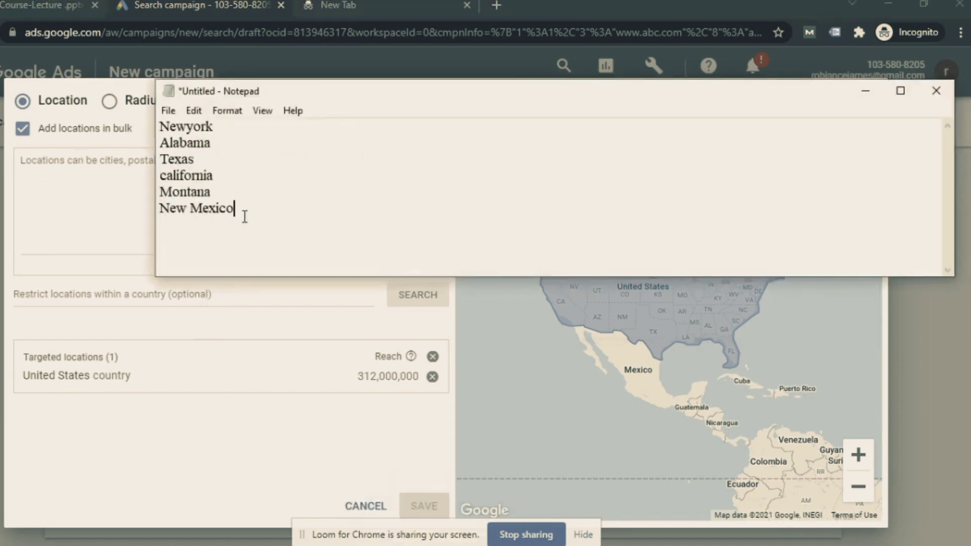
drag(242, 214, 173, 133)
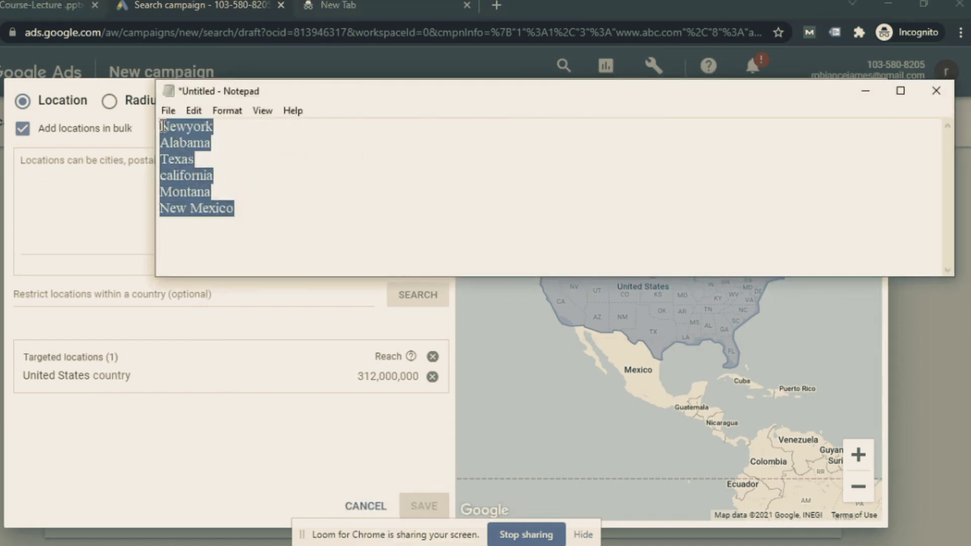
click(865, 91)
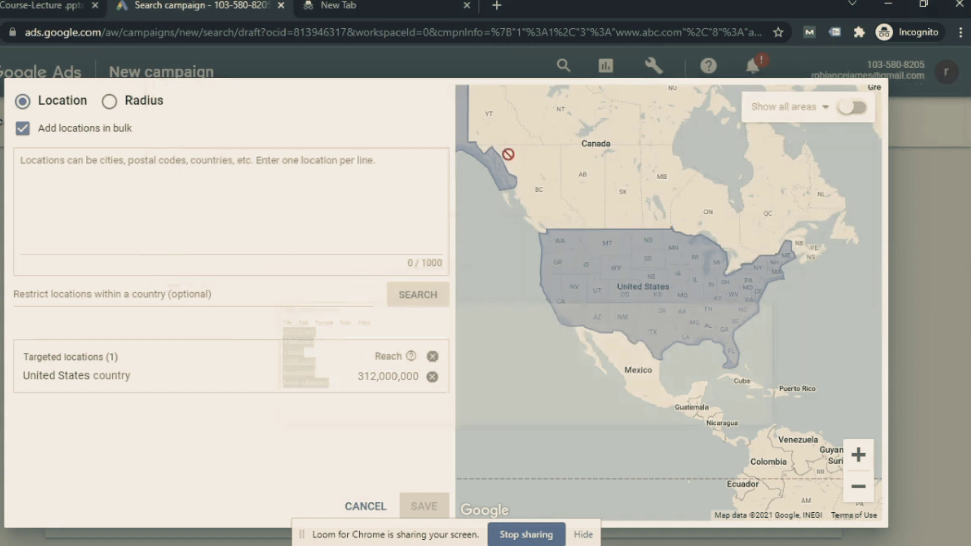
click(171, 188)
text(Newyork Alabama Texas california Montana New Mexico)
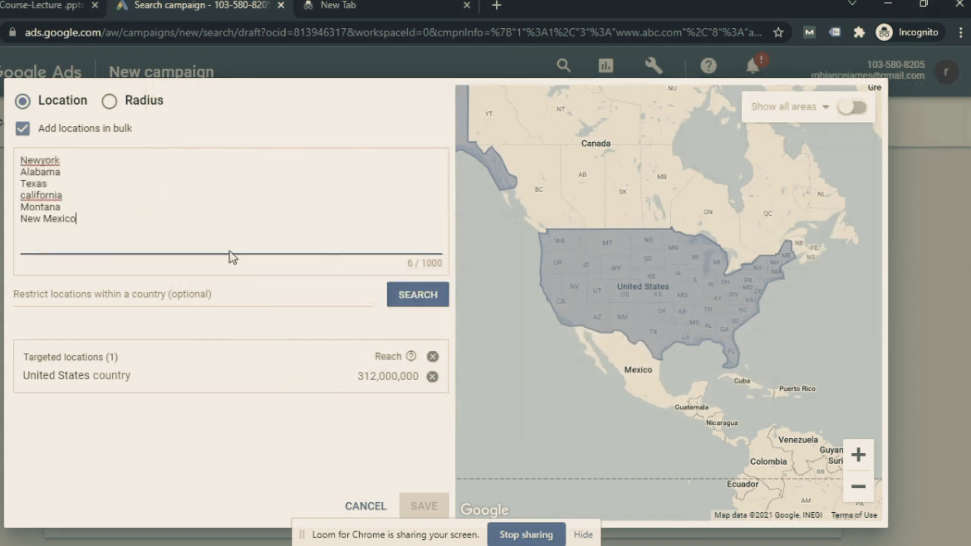
Search for the bulk-entered locations and exclude all matched states from the campaign
click(422, 302)
scroll(233, 283, down, 1)
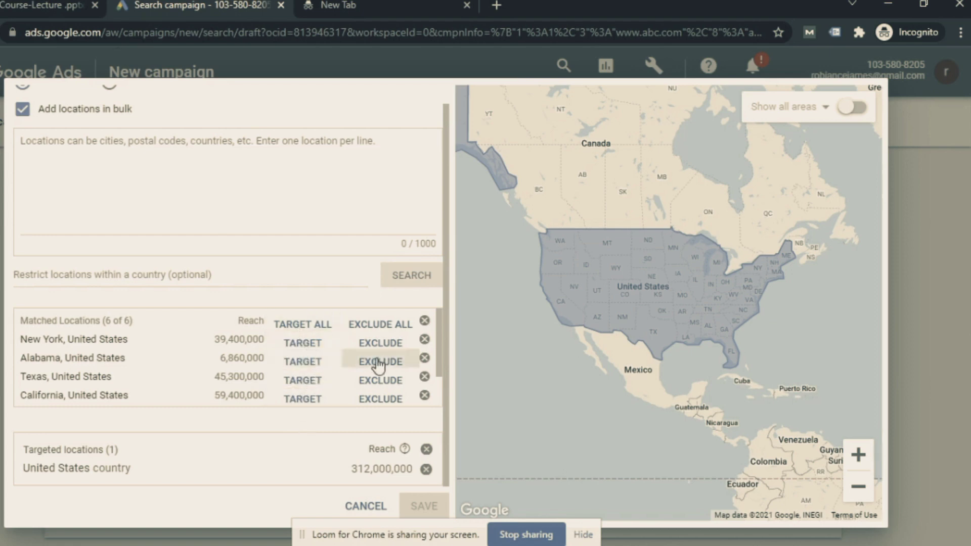
scroll(347, 392, up, 1)
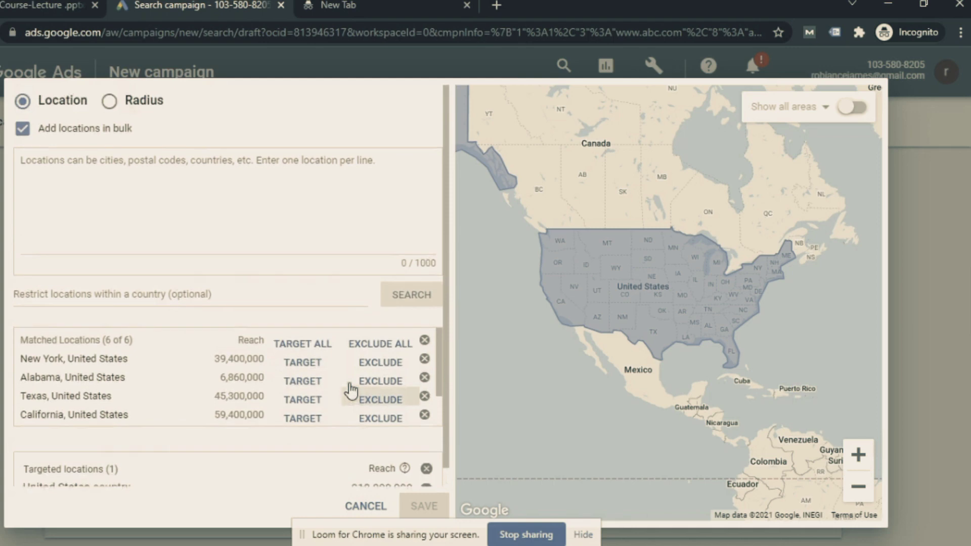
click(403, 348)
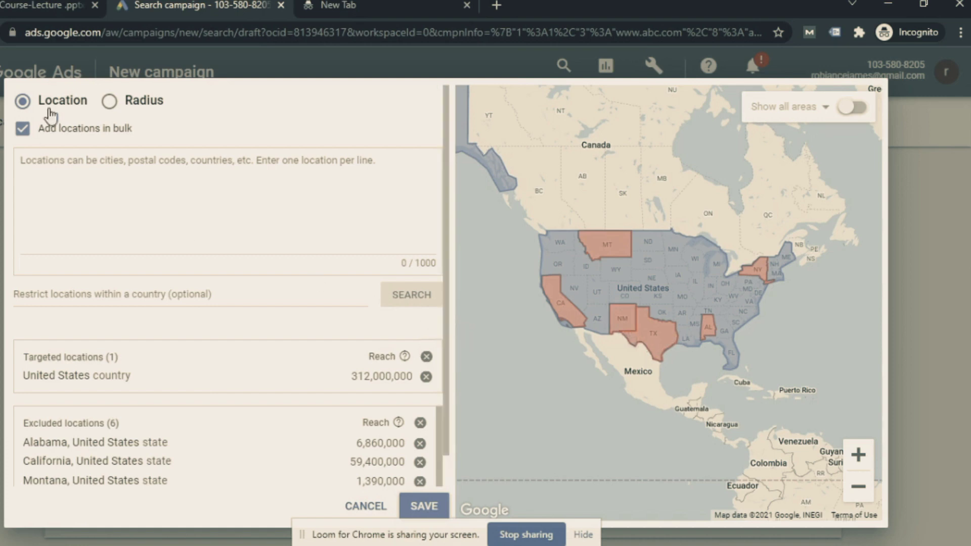
Switch to radius targeting and target 20 mi around the first match for postal code 54600
click(108, 104)
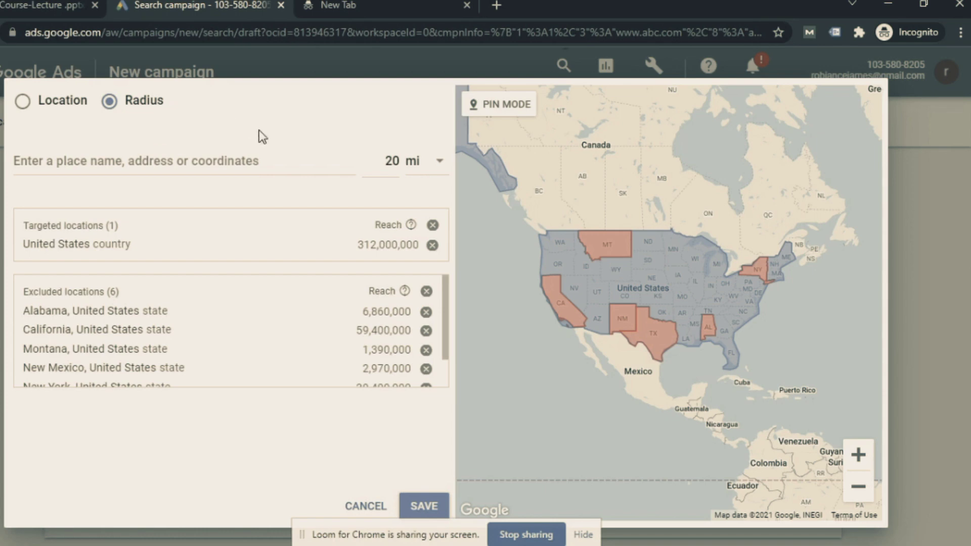
click(183, 163)
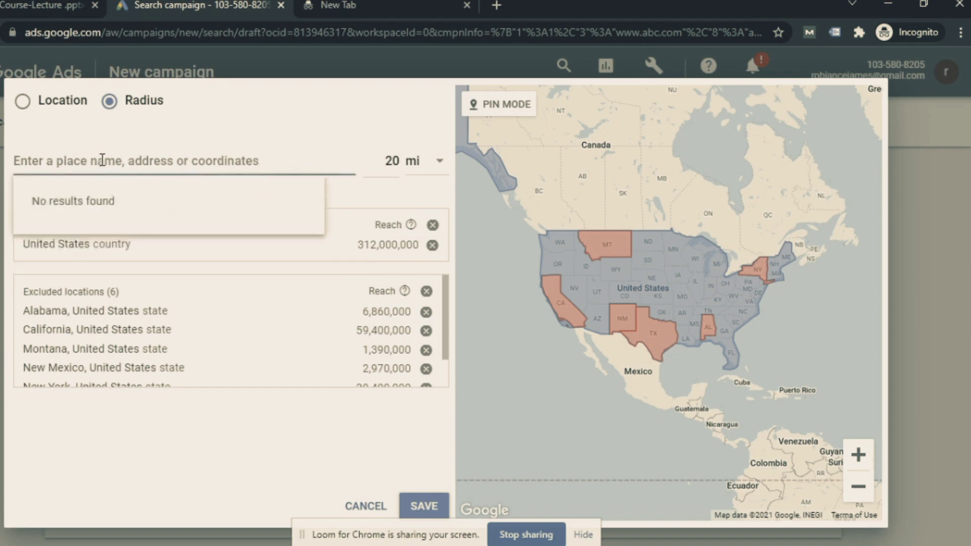
text(54600)
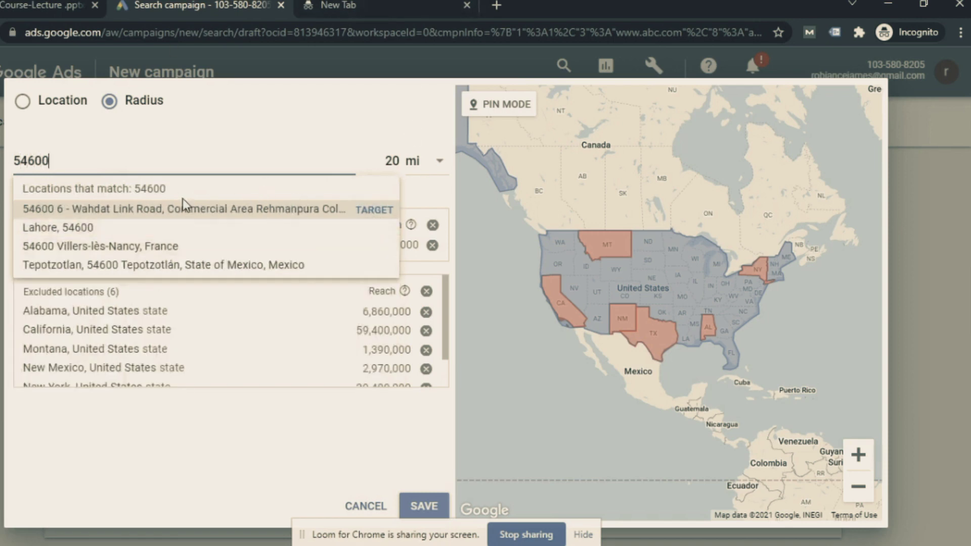
click(189, 210)
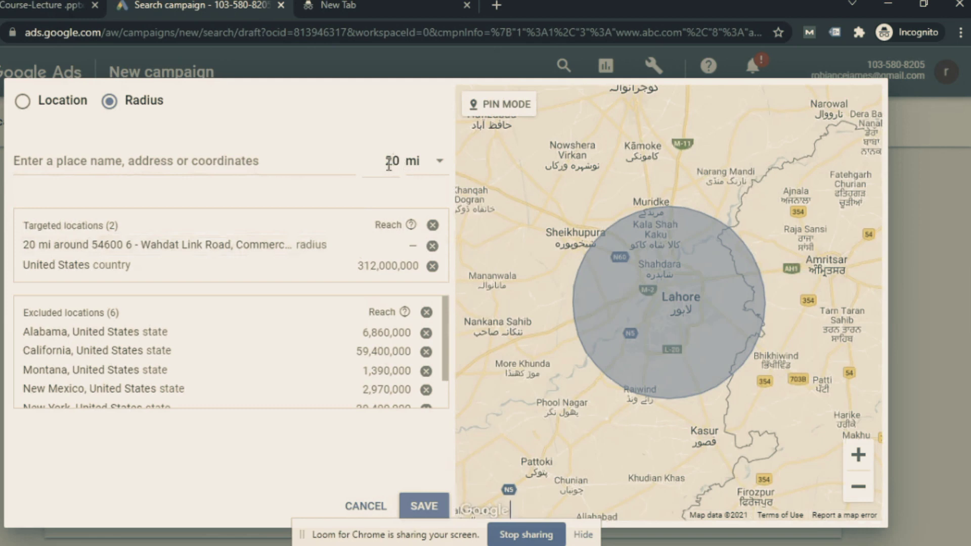
Set the target radius around 54600 to 20 km
click(410, 245)
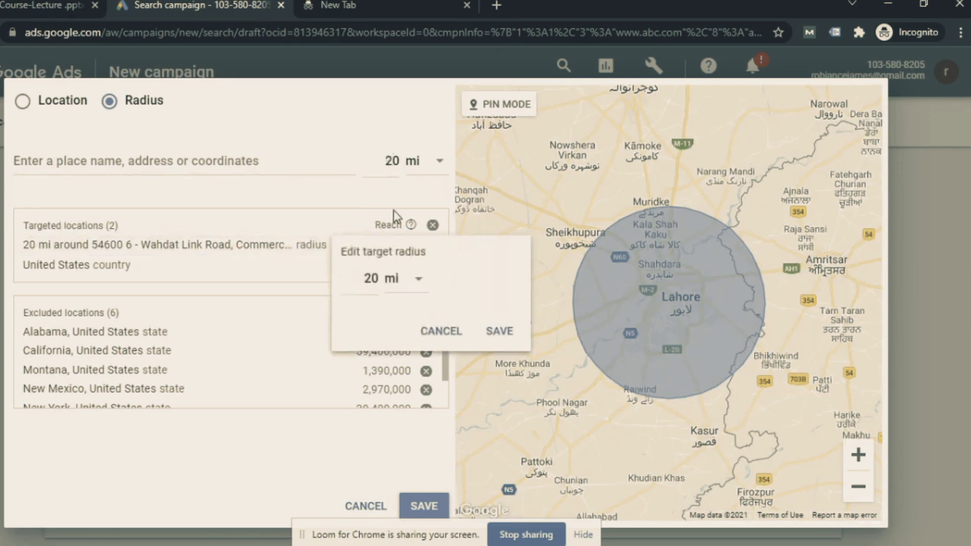
click(409, 282)
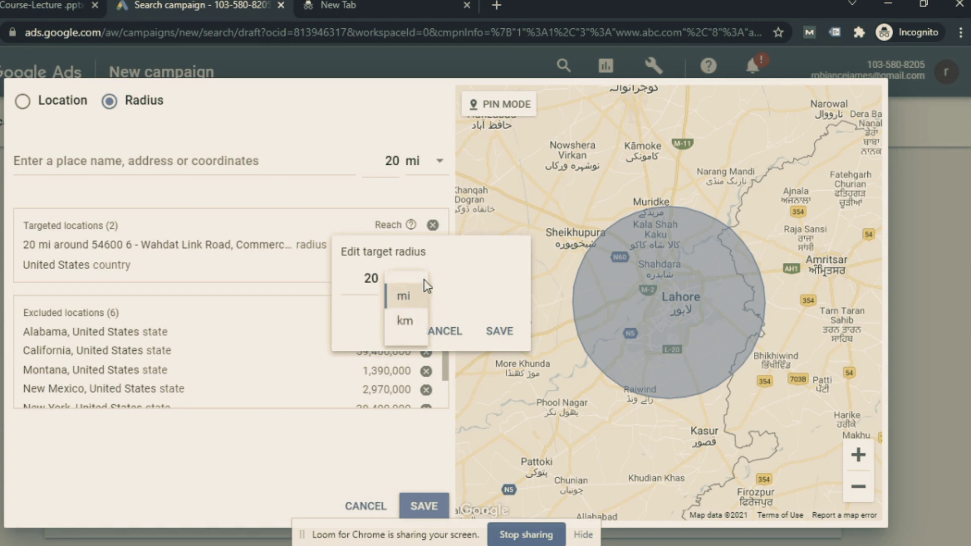
click(402, 321)
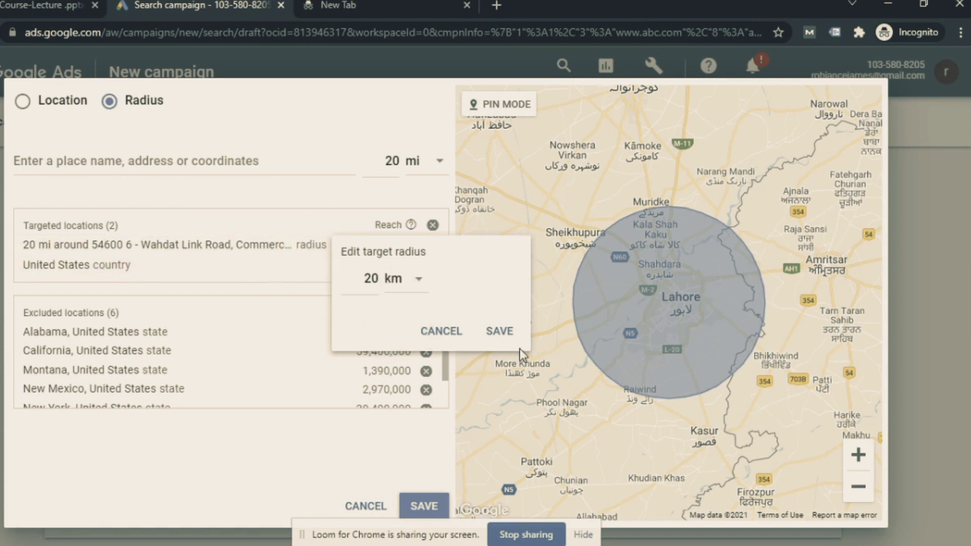
click(498, 330)
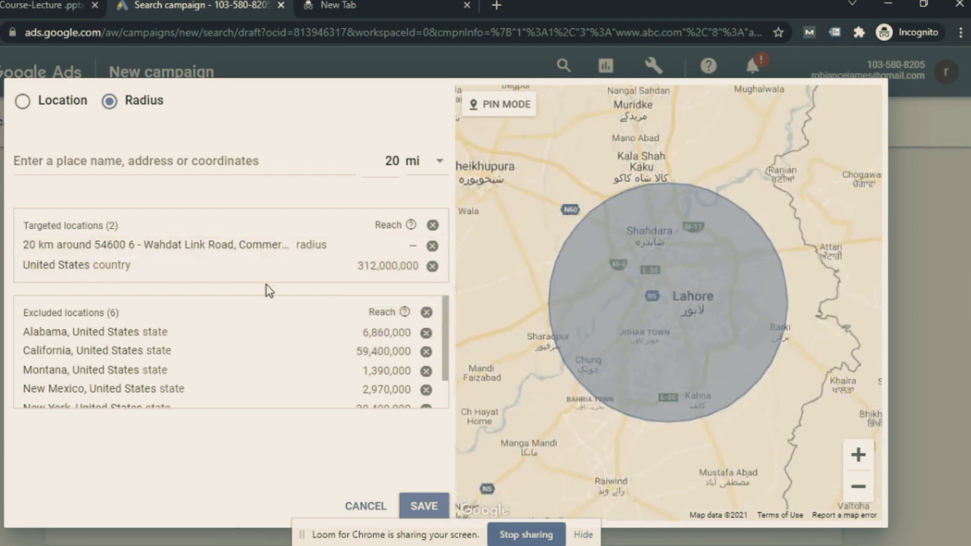
Search for lahore and target a radius of 20 mi around the city
click(171, 161)
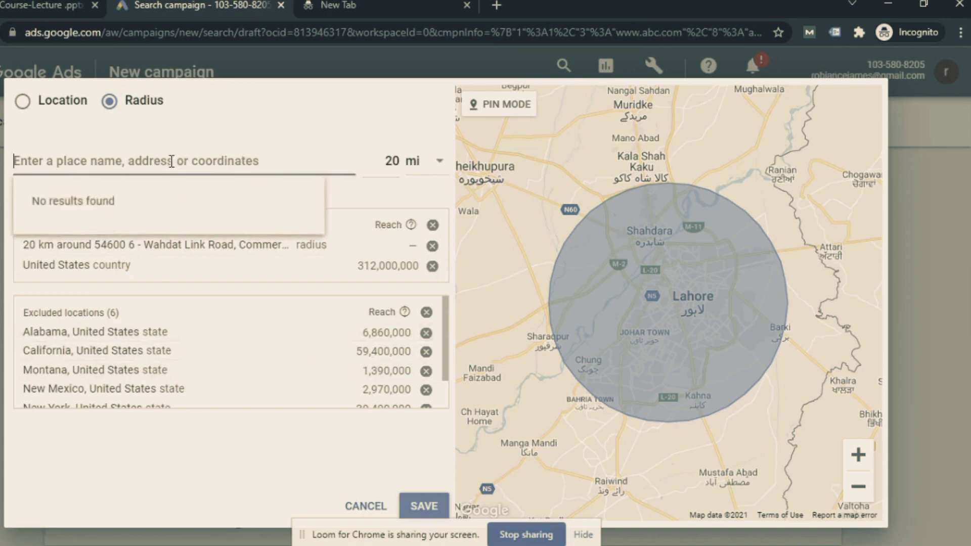
text(la)
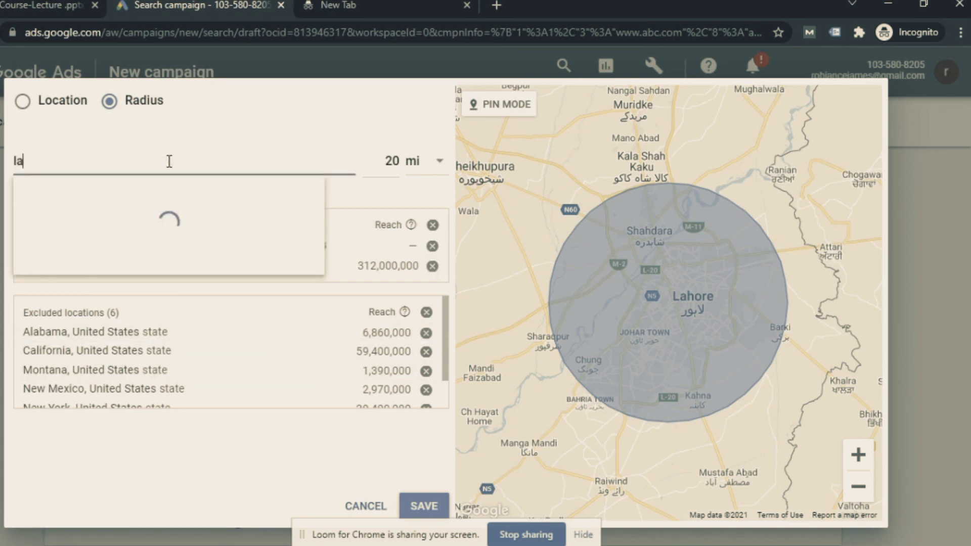
text(hore)
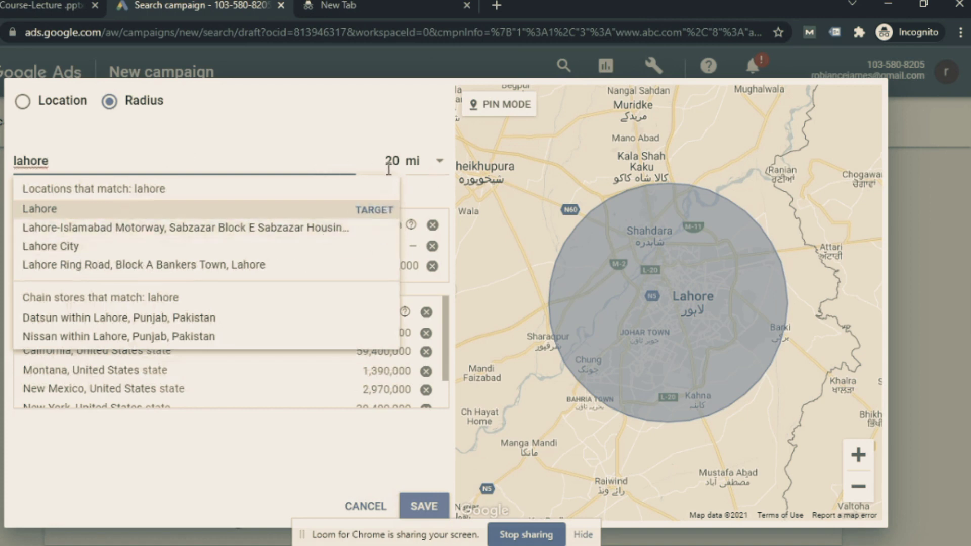
click(374, 211)
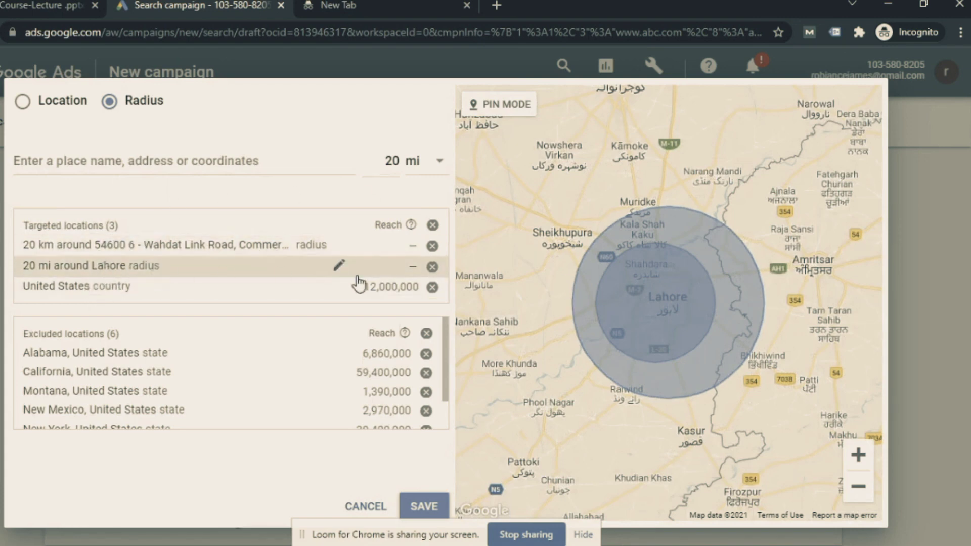
View the radius value and unit choices of the Lahore target, and close its radius editor
click(339, 266)
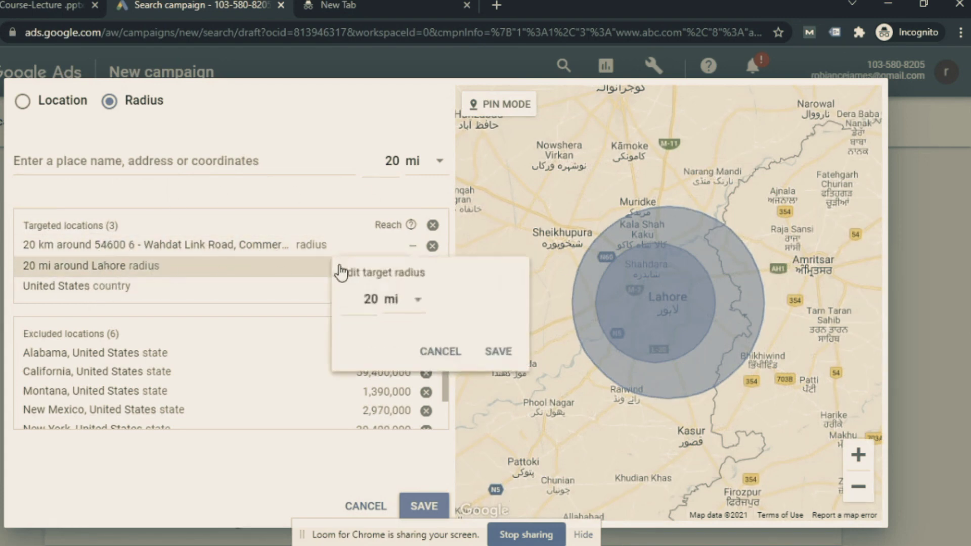
click(419, 302)
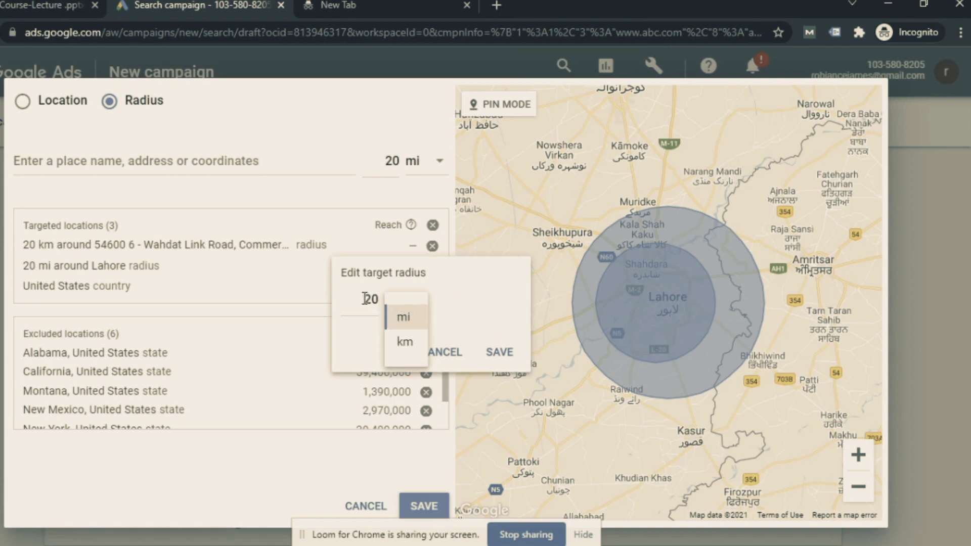
drag(364, 298, 379, 299)
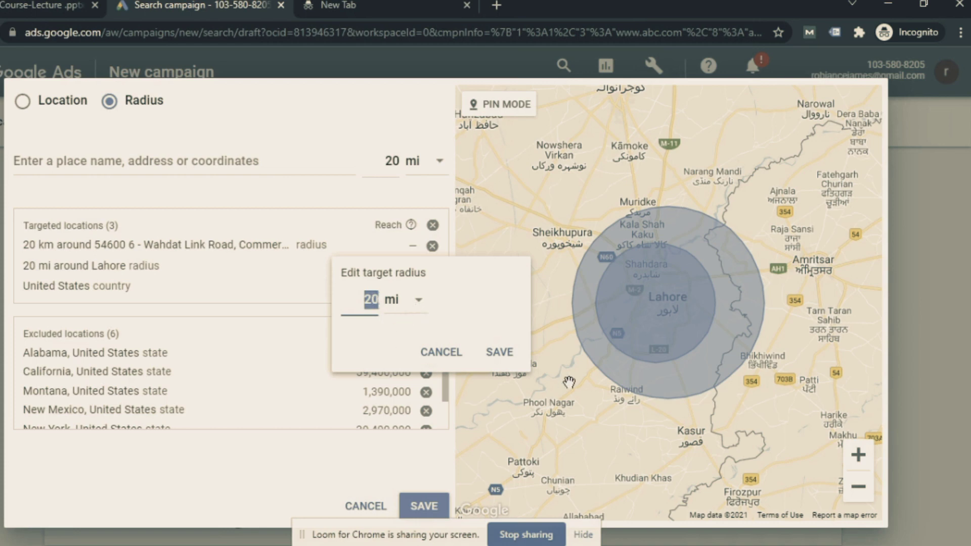
click(499, 363)
Check the excluded states and save the advanced location selection to the campaign
scroll(362, 362, down, 2)
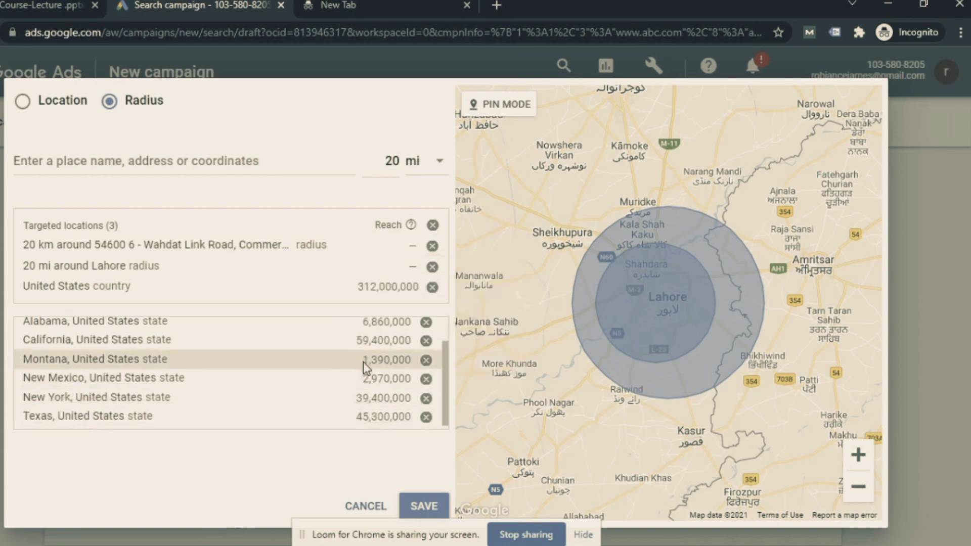
click(420, 506)
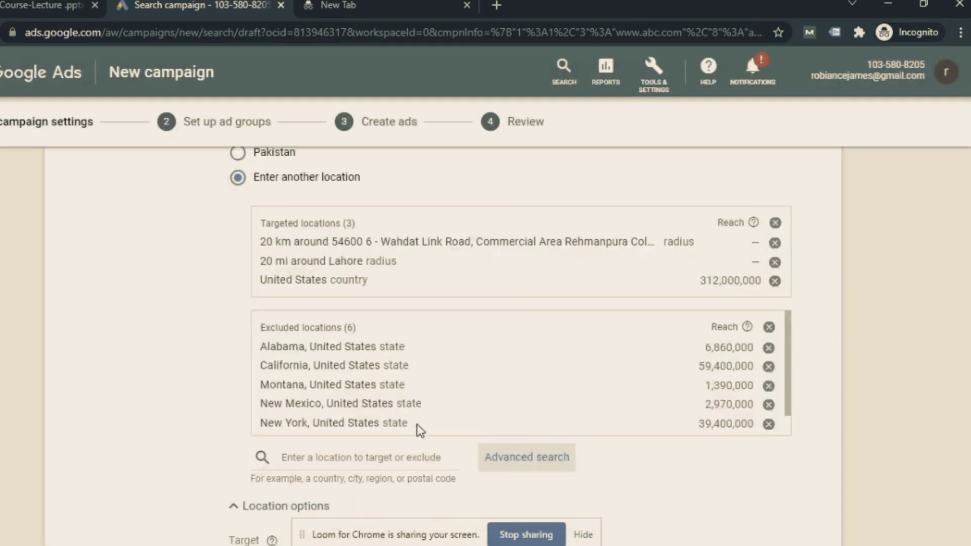
Review the targeted and excluded locations and the Target and Exclude choices in the location options
scroll(780, 358, down, 5)
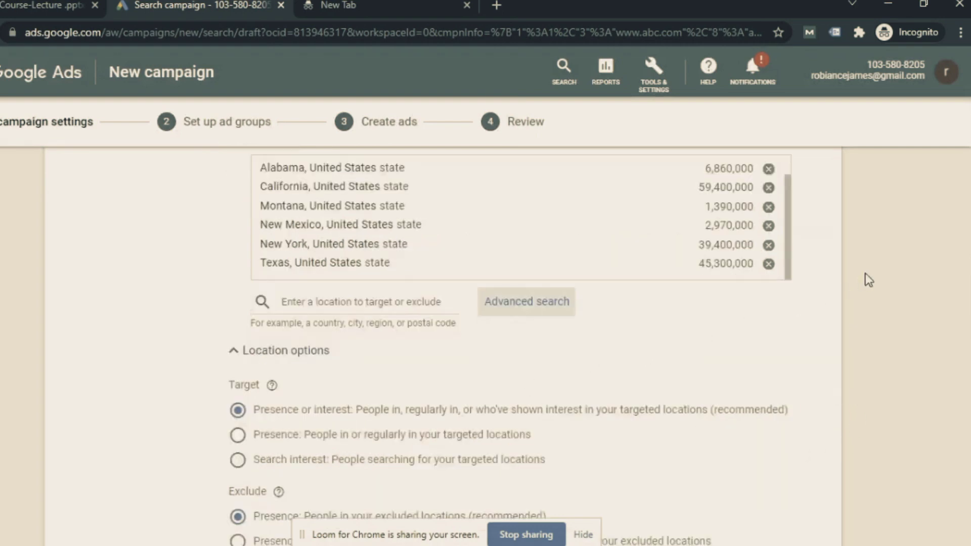
scroll(444, 323, down, 3)
scroll(444, 323, up, 3)
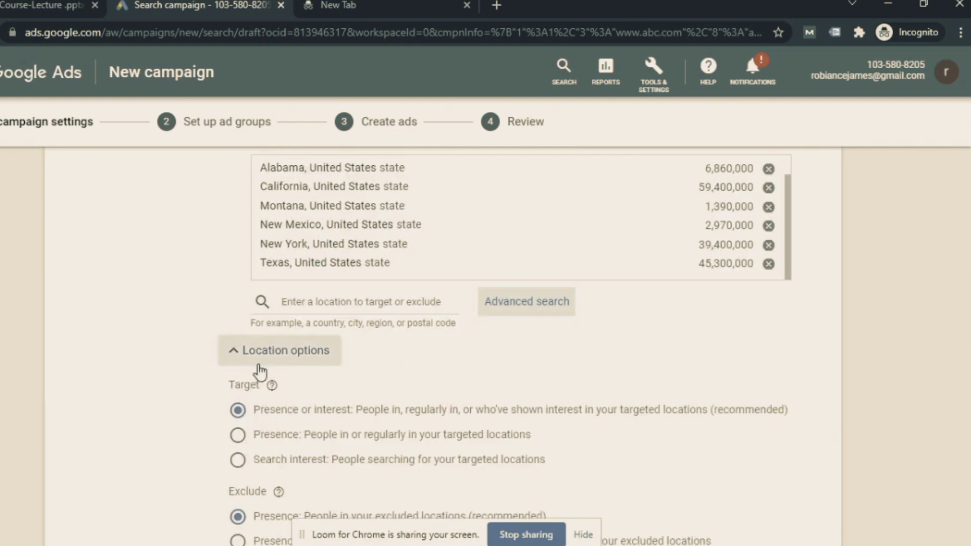
scroll(645, 337, up, 3)
scroll(542, 281, up, 3)
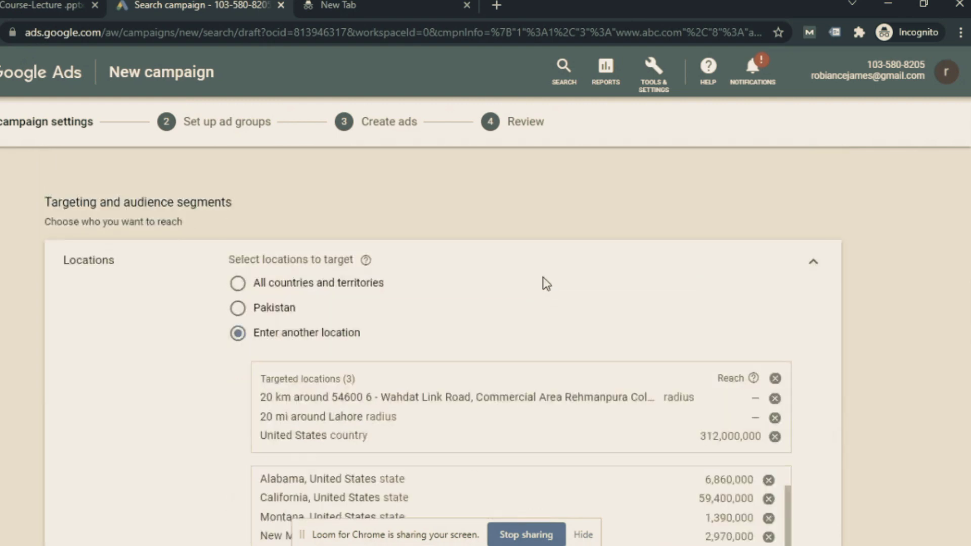
scroll(597, 317, down, 3)
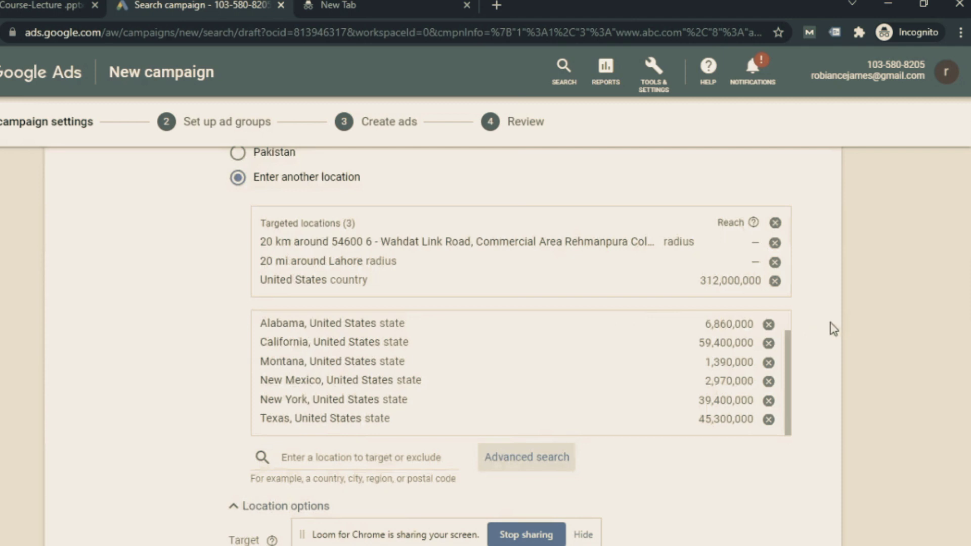
scroll(829, 327, down, 3)
scroll(293, 395, down, 3)
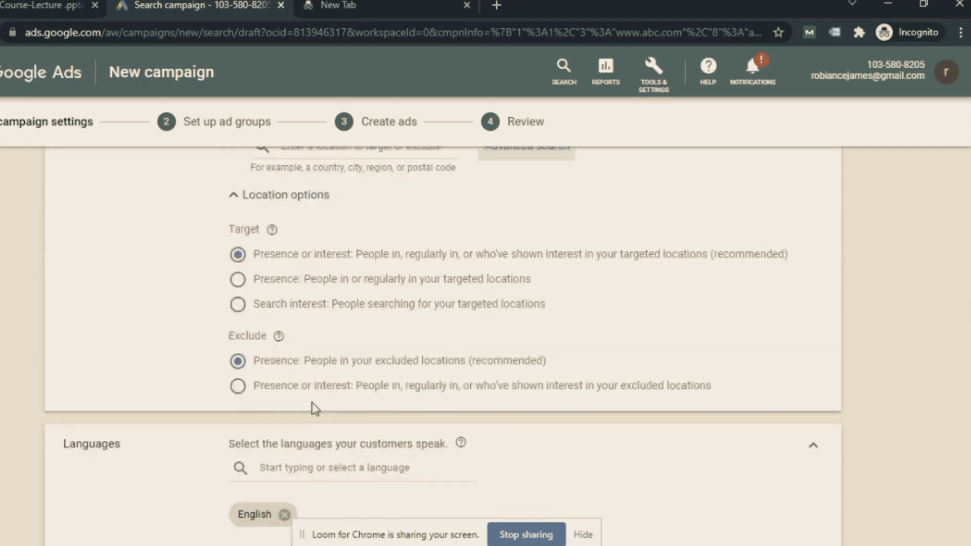
scroll(303, 379, up, 3)
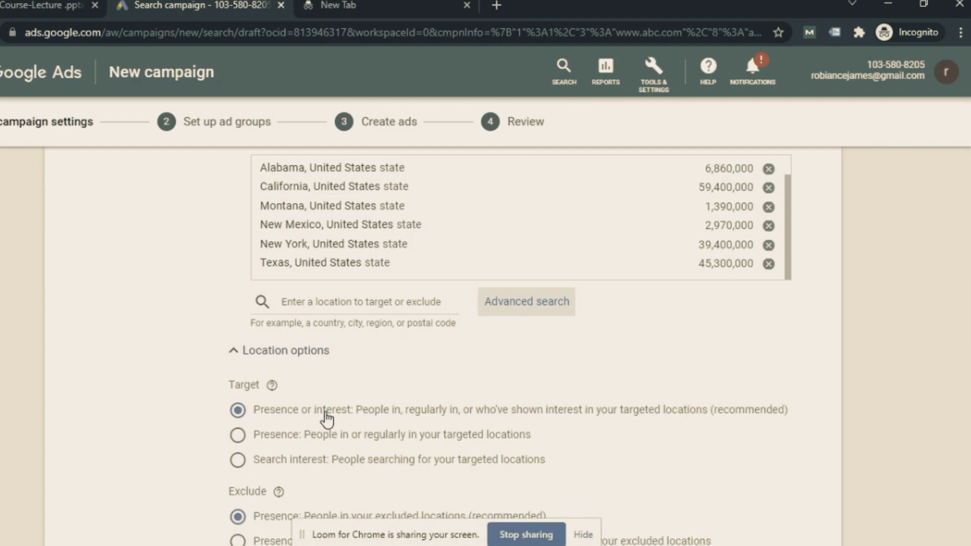
scroll(325, 412, up, 4)
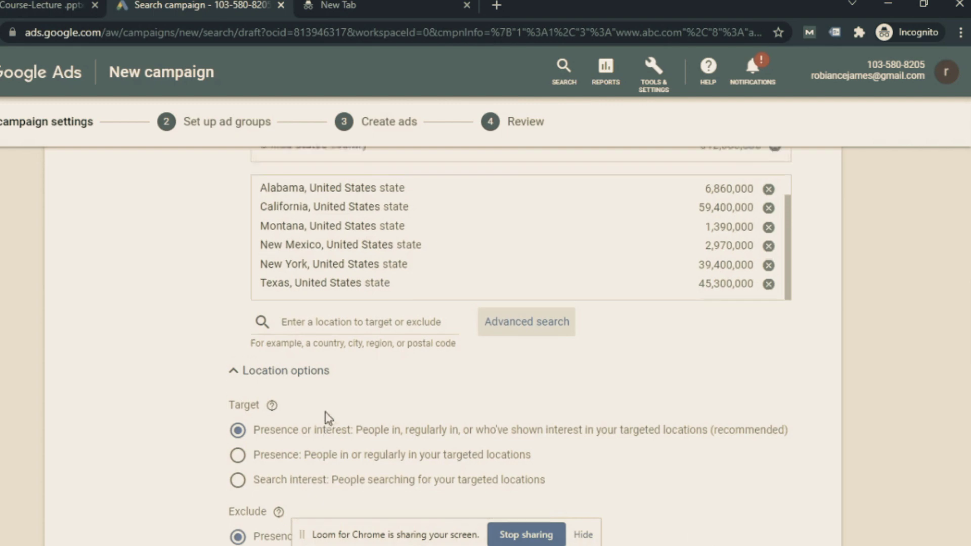
scroll(326, 412, down, 5)
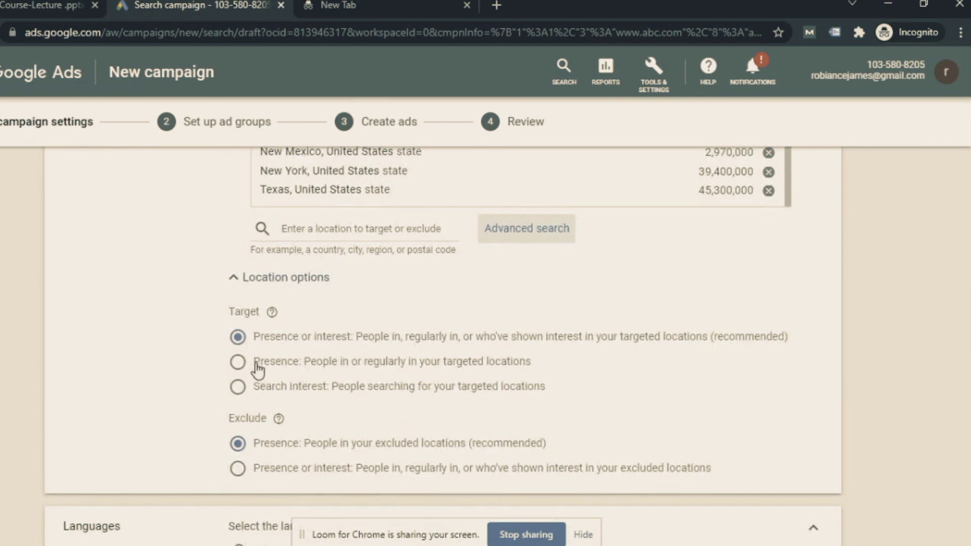
Set the location Target option to Presence: People in or regularly in your targeted locations
click(239, 362)
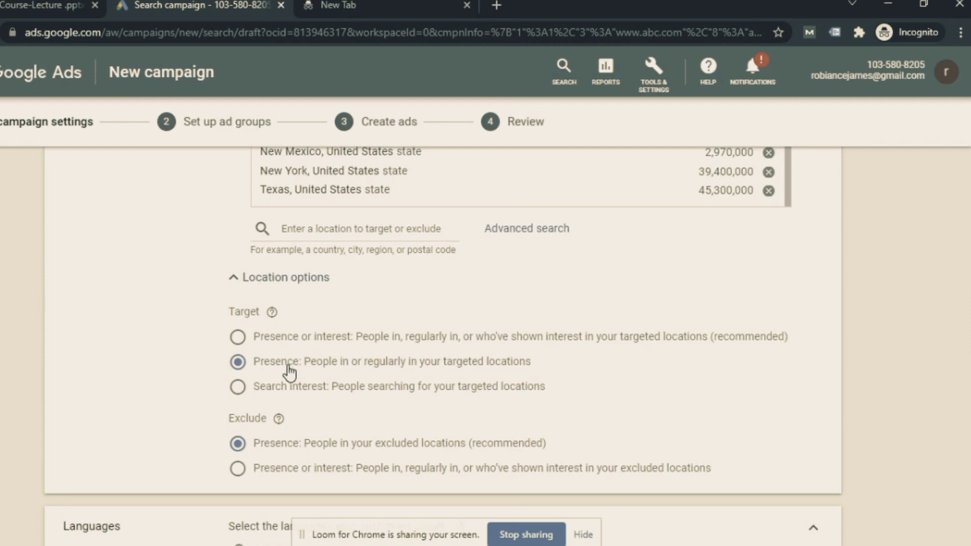
click(240, 390)
click(237, 362)
Set the location Exclude option to Presence or interest: People in, regularly in, or who've shown interest in your excluded locations
scroll(530, 351, down, 3)
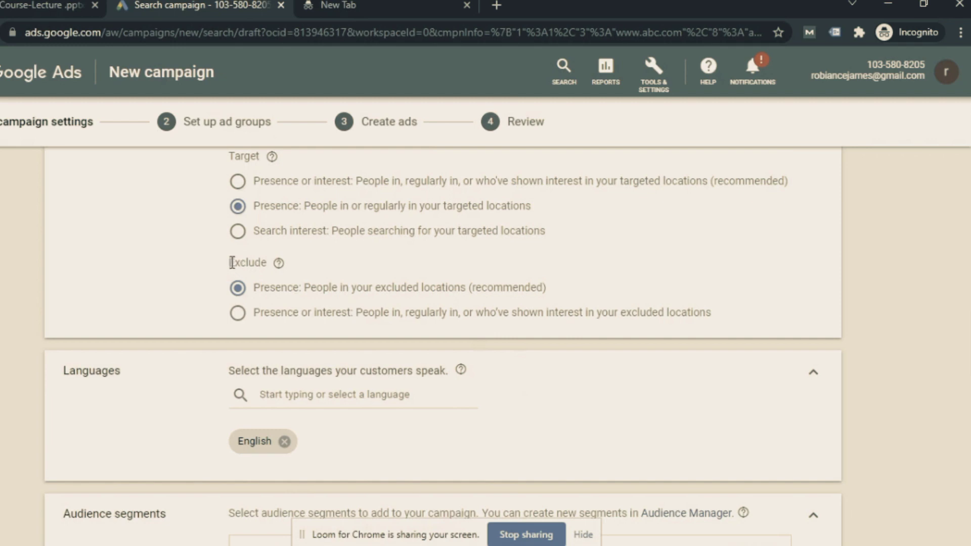
scroll(645, 233, up, 6)
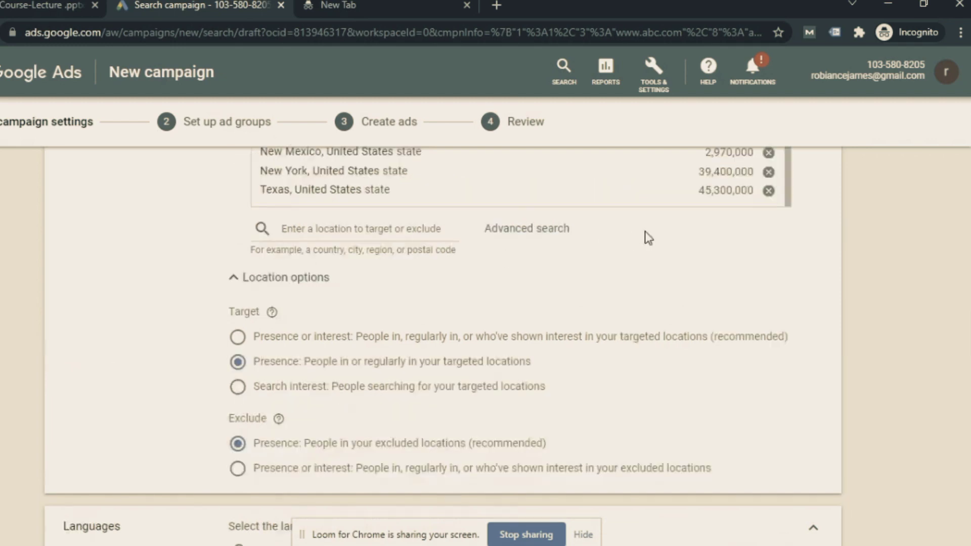
scroll(690, 244, up, 1)
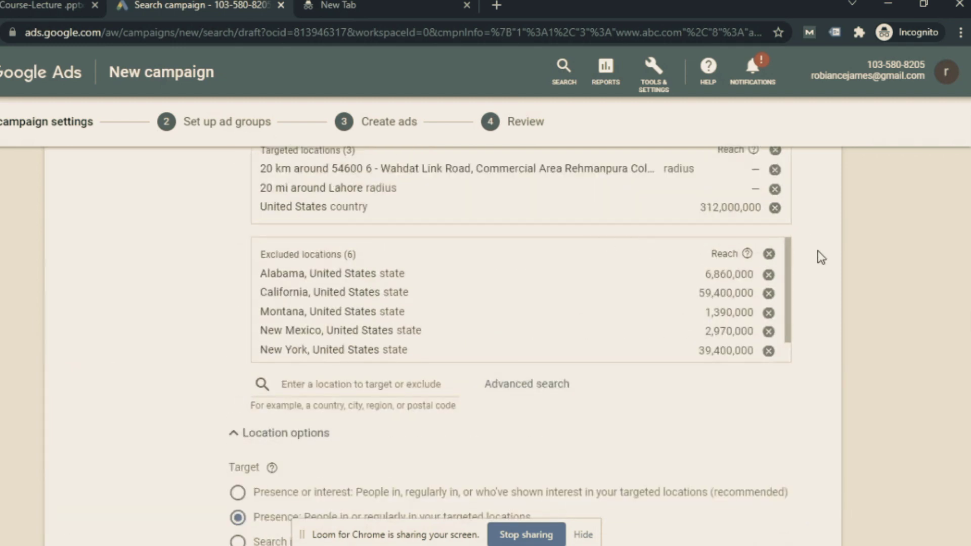
scroll(818, 250, down, 3)
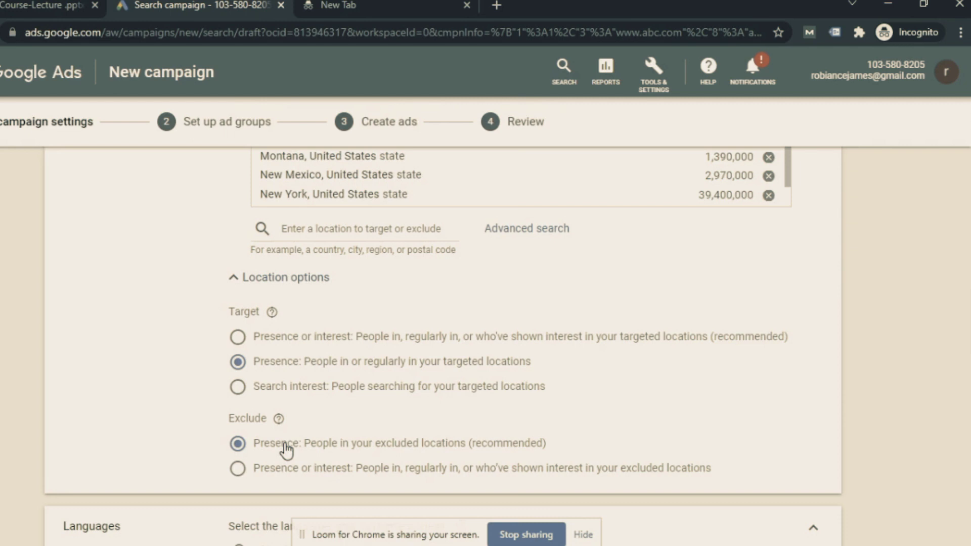
click(238, 471)
click(239, 444)
click(239, 471)
Examine the list of customer languages offered in the campaign's Languages setting
scroll(625, 426, down, 3)
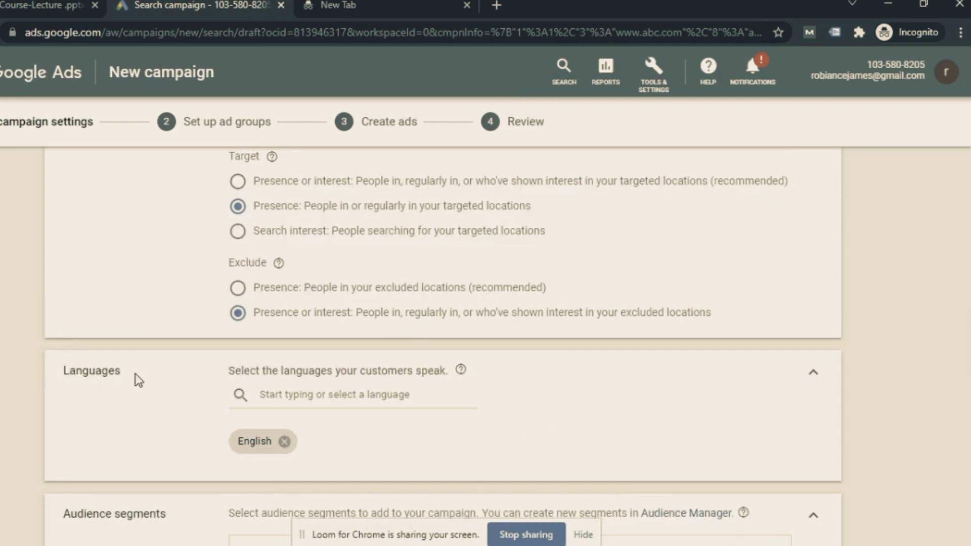
click(271, 401)
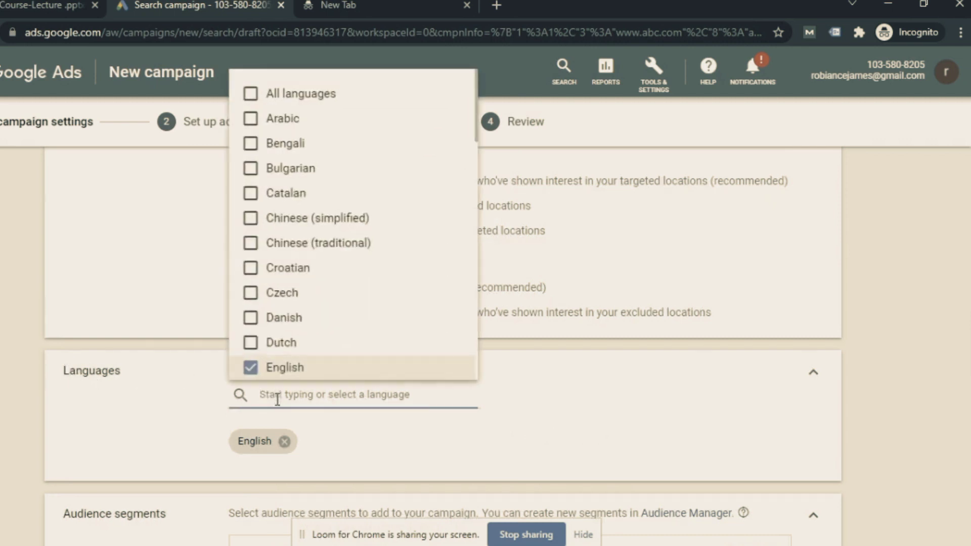
click(460, 439)
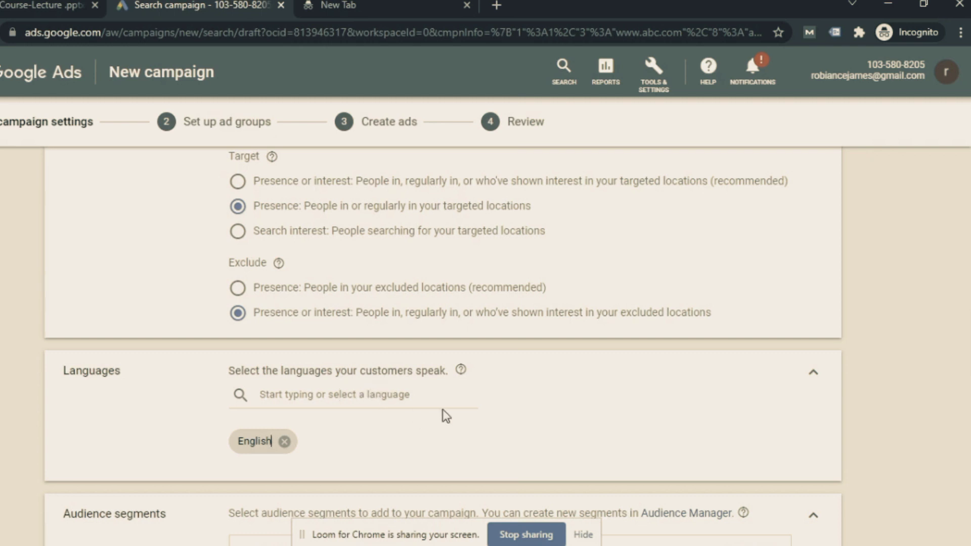
Look through the remaining campaign settings: Audience segments, Budget, Bidding and Ad extensions
scroll(445, 416, down, 3)
scroll(425, 342, up, 3)
scroll(868, 402, down, 3)
scroll(868, 401, down, 3)
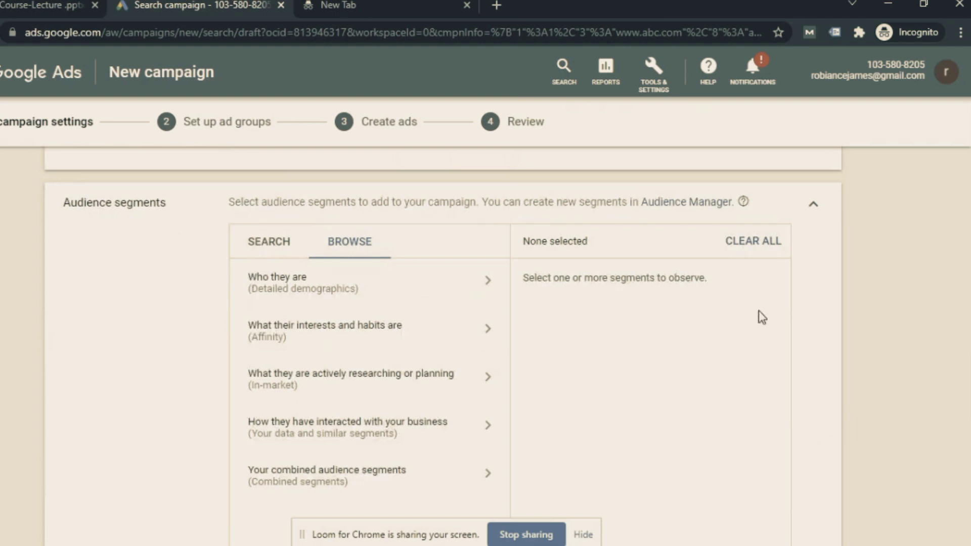
scroll(758, 313, down, 3)
scroll(758, 312, down, 3)
scroll(761, 317, down, 3)
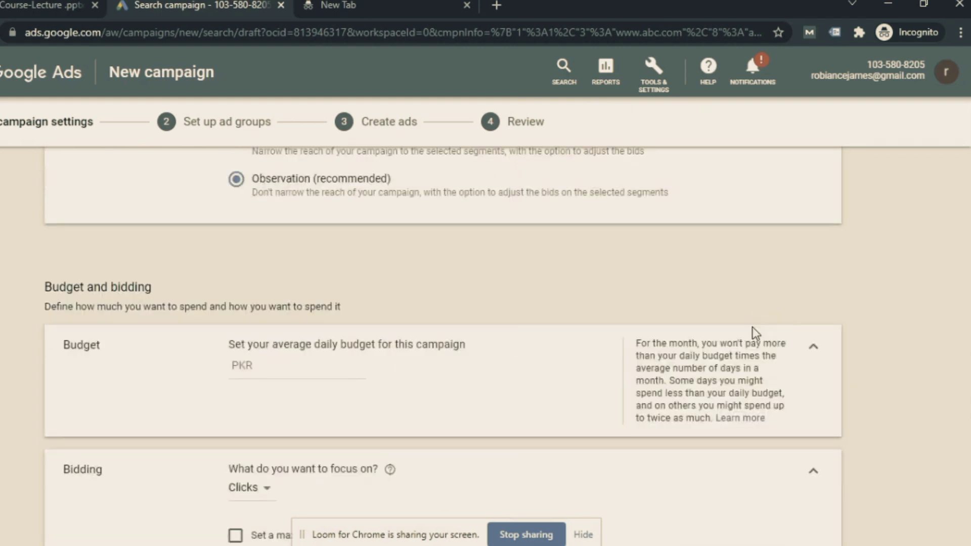
scroll(751, 327, down, 3)
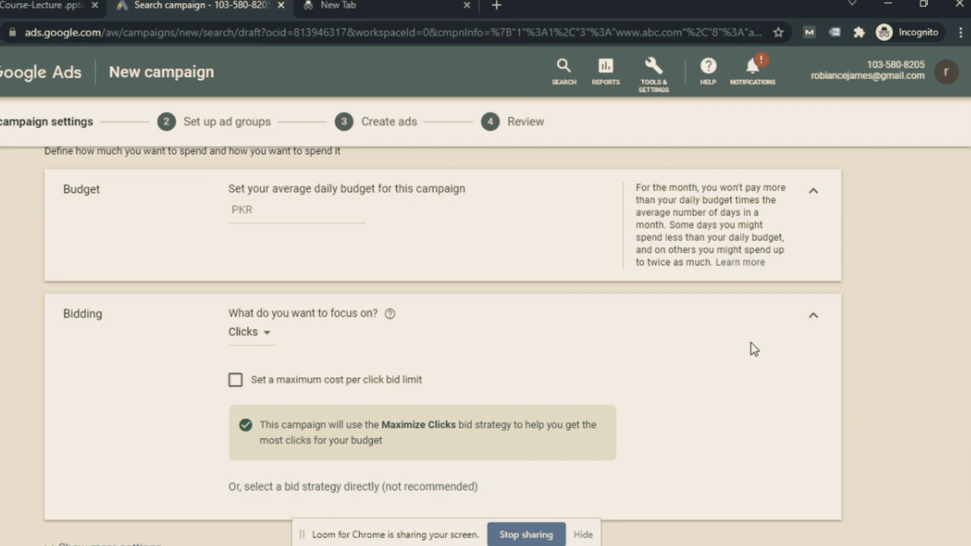
scroll(751, 343, down, 6)
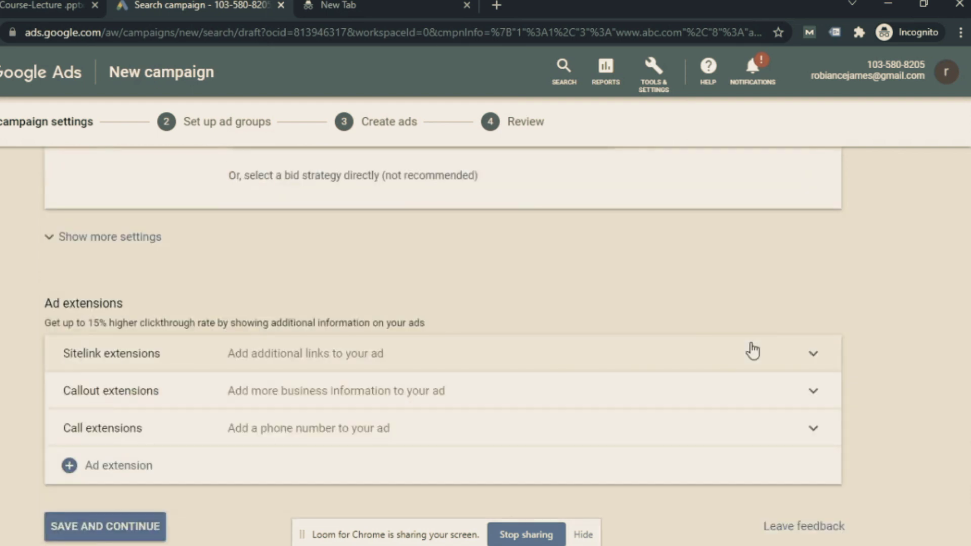
scroll(752, 350, up, 3)
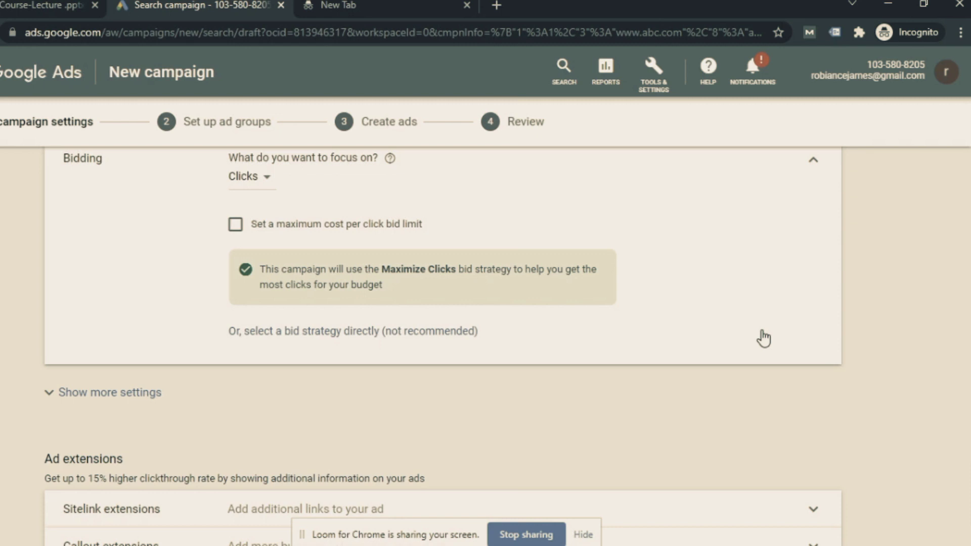
scroll(763, 338, up, 6)
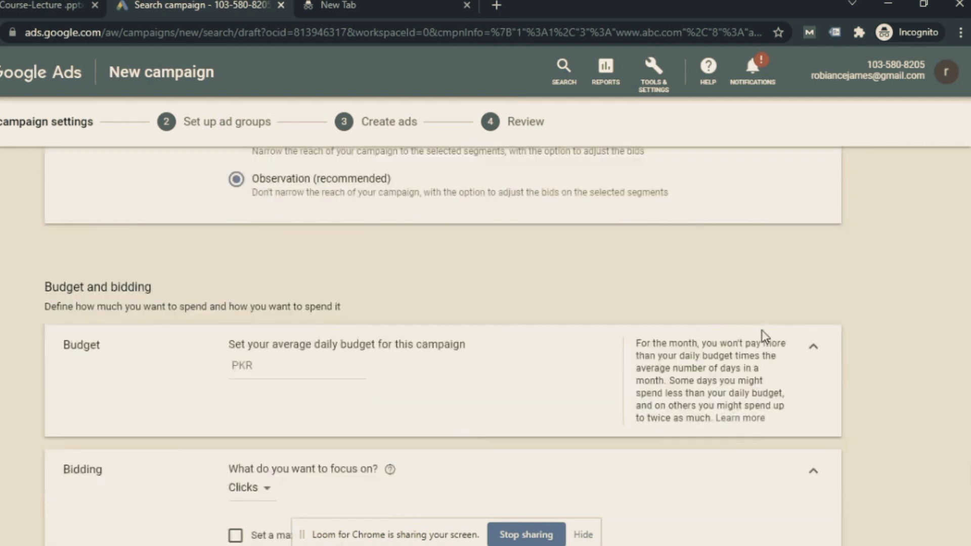